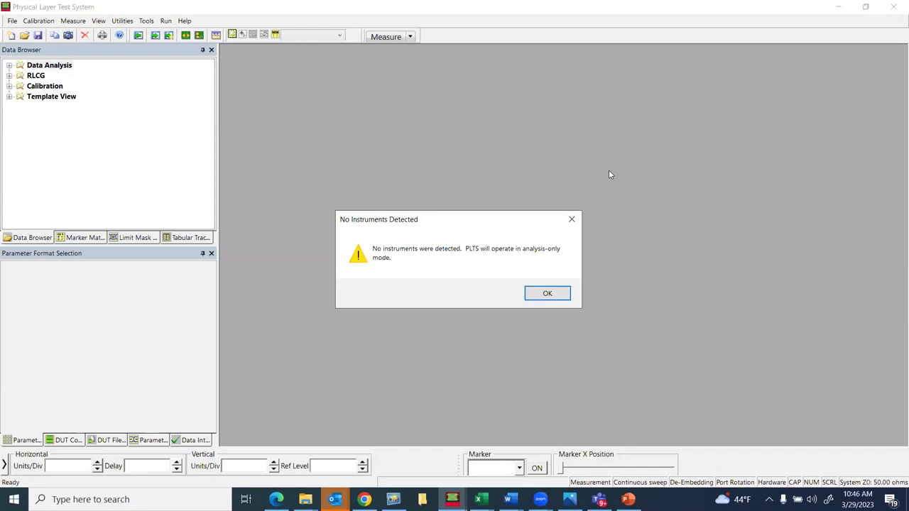
- Accept the Virtual N5242A measurement system and start a New Measurement
{"action": "left_click", "coordinate": [545, 297]}
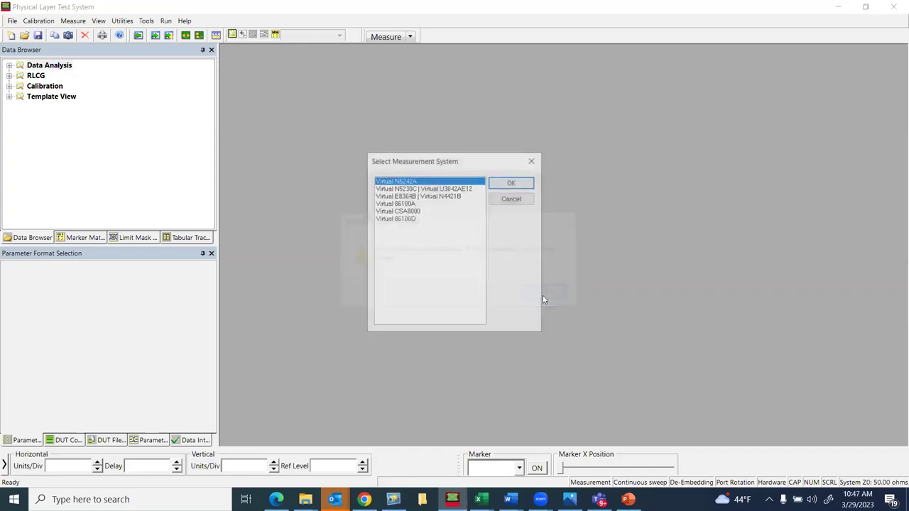
{"action": "left_click", "coordinate": [502, 182]}
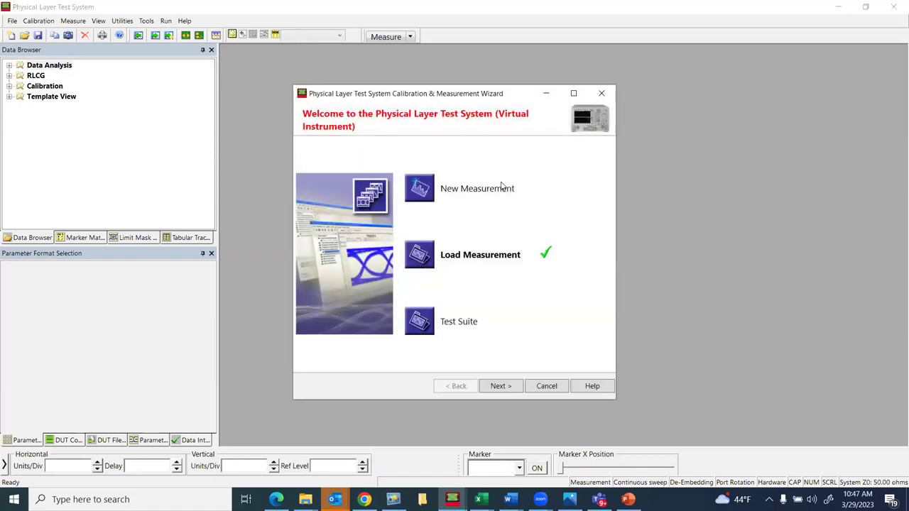
{"action": "left_click", "coordinate": [419, 189]}
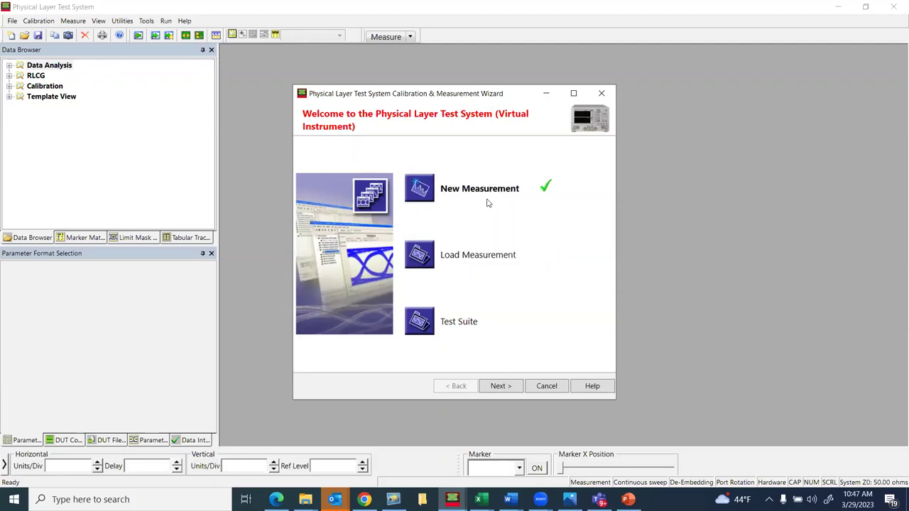
{"action": "left_click", "coordinate": [501, 387]}
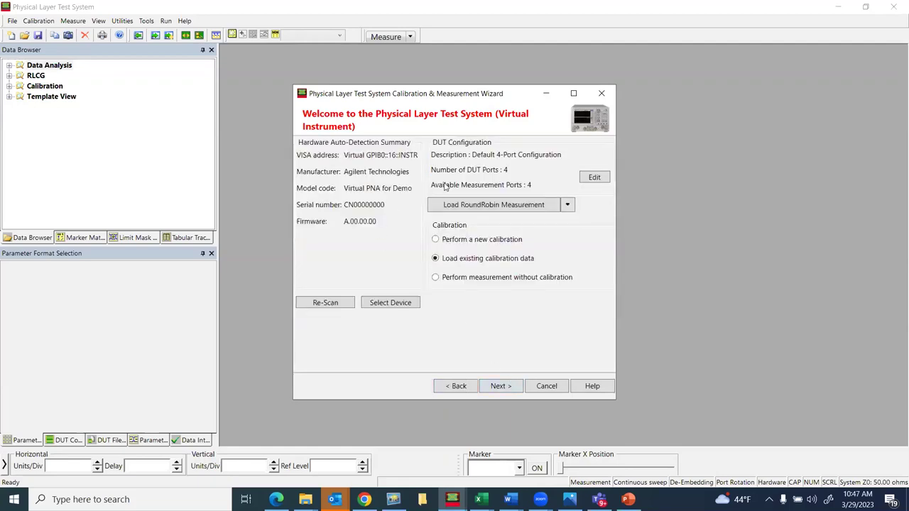
- Choose 'Perform a new calibration' and advance through Setup Hardware to the calibration settings
{"action": "left_click", "coordinate": [436, 241]}
{"action": "left_click", "coordinate": [500, 386]}
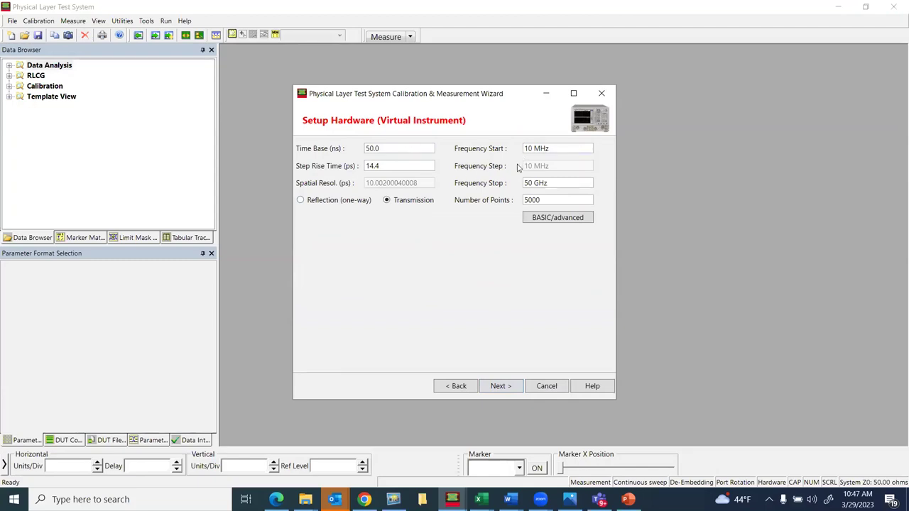
{"action": "left_click", "coordinate": [501, 386]}
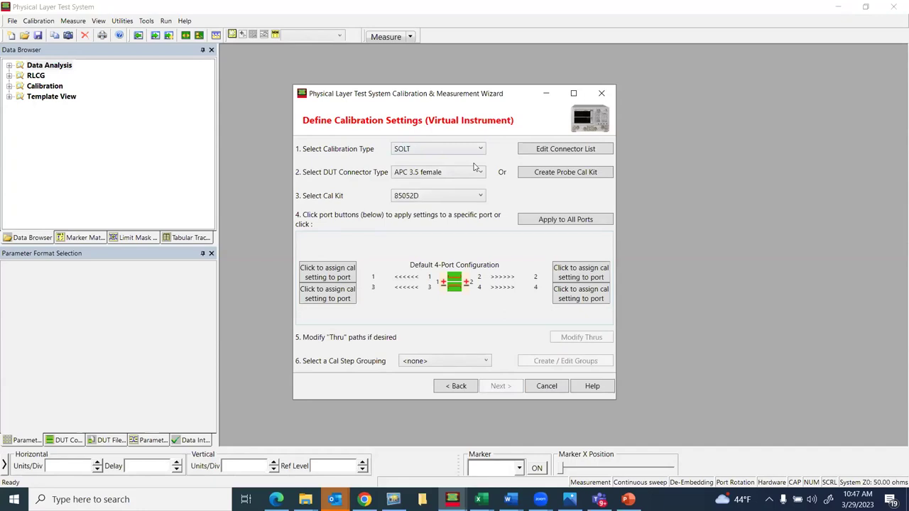
- Apply the 85052D APC 3.5 female kit to all ports and measure port 1's OPEN, SHORT and LOAD standards
{"action": "left_click", "coordinate": [557, 220]}
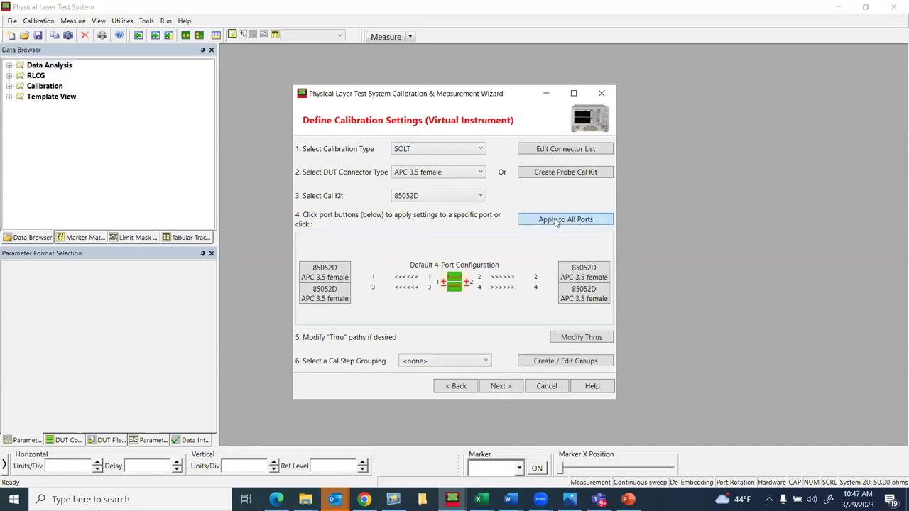
{"action": "left_click", "coordinate": [500, 388]}
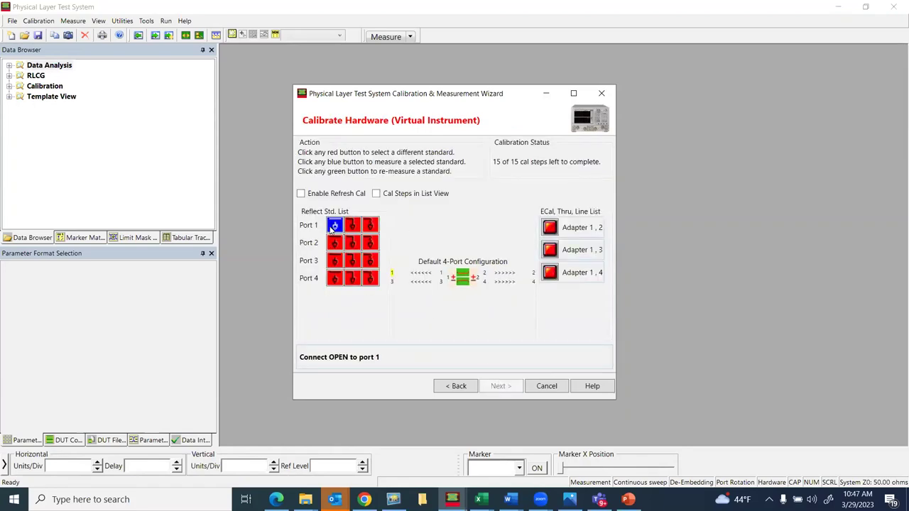
{"action": "left_click", "coordinate": [333, 225]}
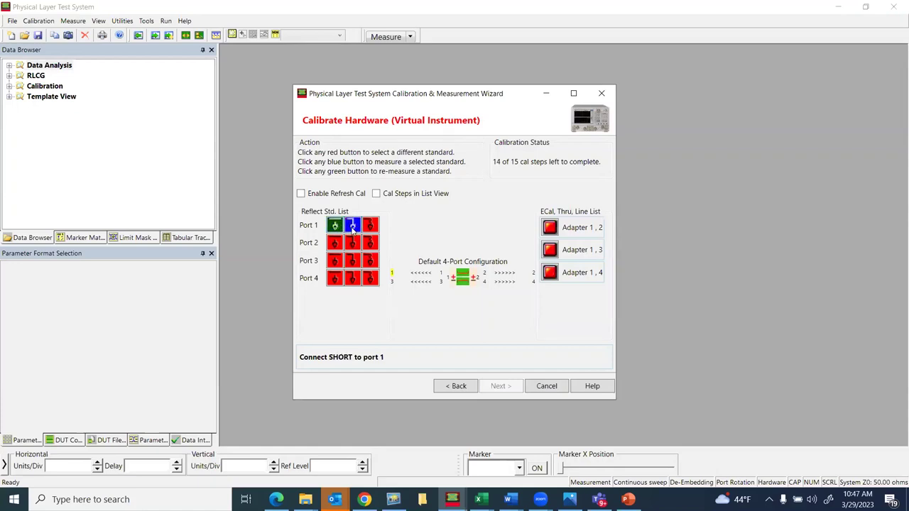
{"action": "left_click", "coordinate": [353, 226]}
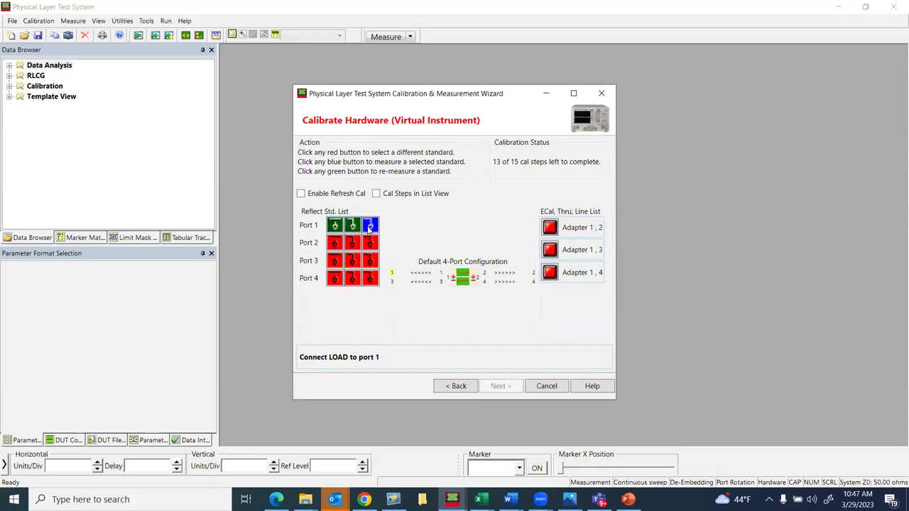
{"action": "left_click", "coordinate": [368, 227]}
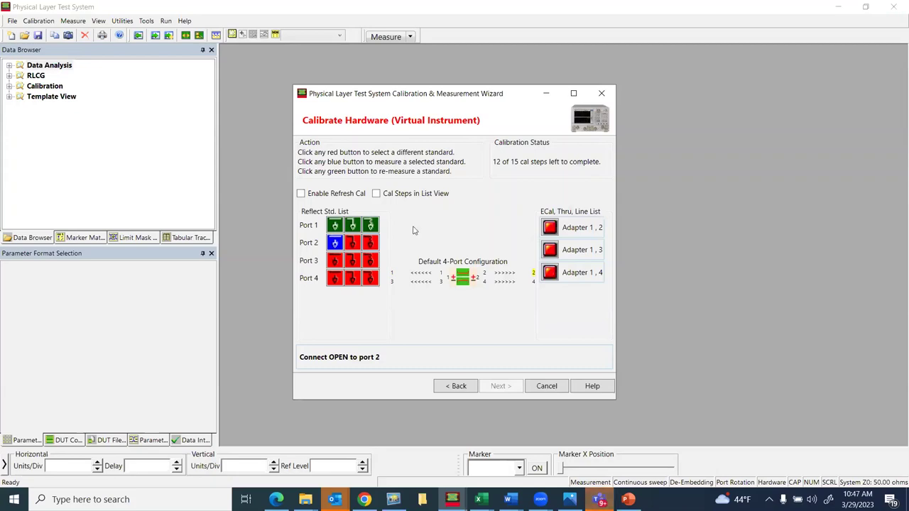
{"action": "left_click", "coordinate": [458, 386]}
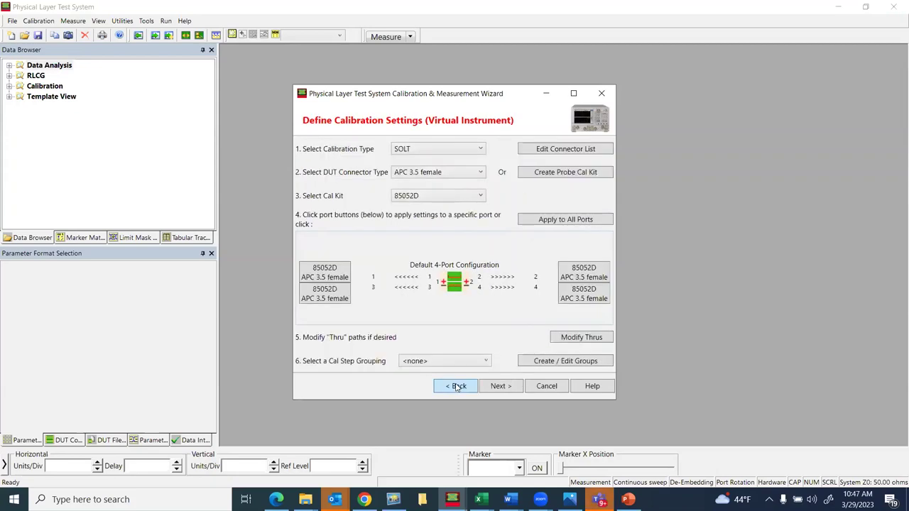
- Return to the wizard's welcome page and choose Load Measurement
{"action": "left_click", "coordinate": [458, 387]}
{"action": "left_click", "coordinate": [458, 386]}
{"action": "left_click", "coordinate": [458, 386]}
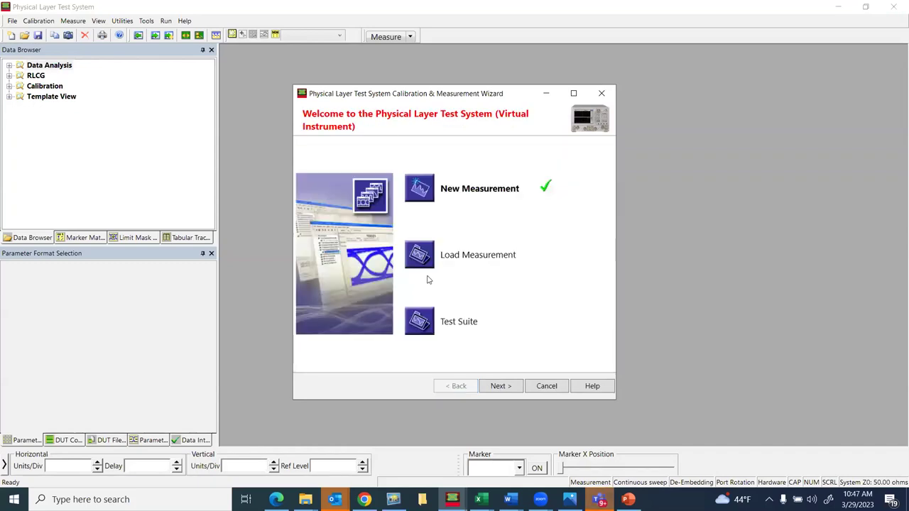
{"action": "left_click", "coordinate": [421, 254]}
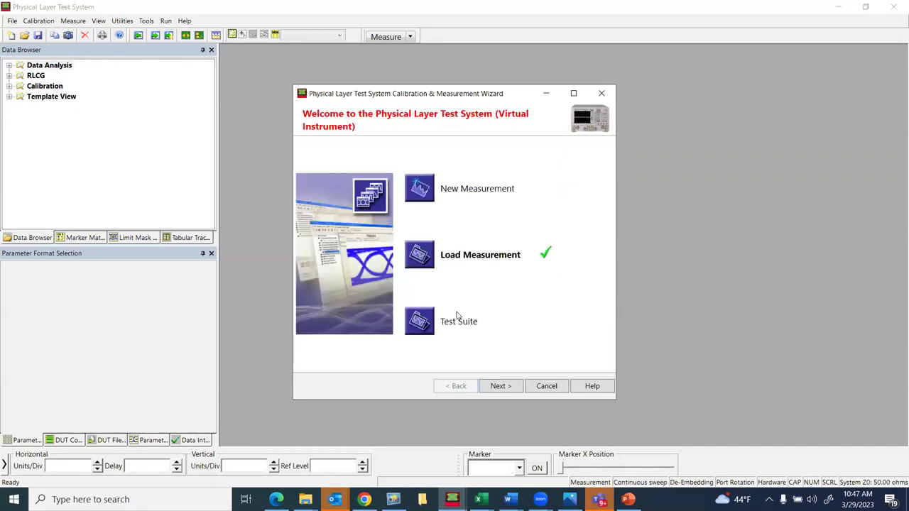
{"action": "left_click", "coordinate": [501, 386]}
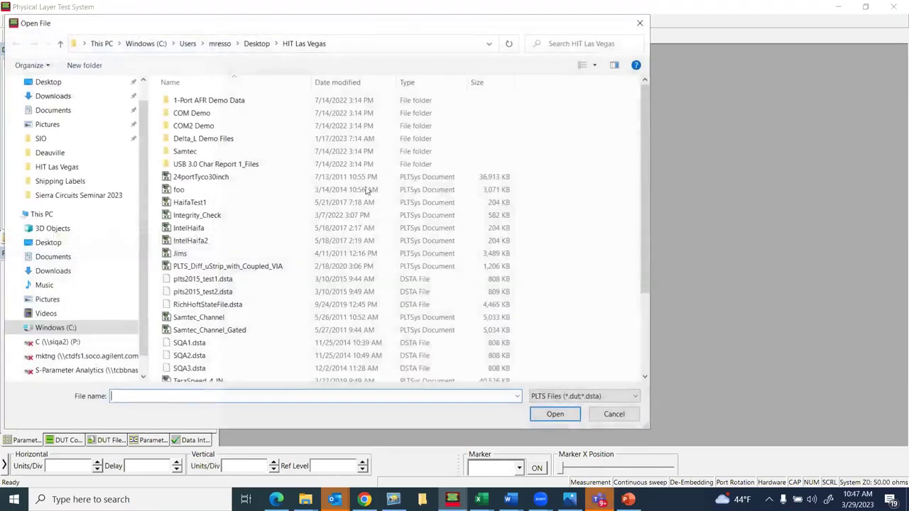
- Open the USB_30_Connector measurement file
{"action": "scroll", "coordinate": [241, 288], "scroll_direction": "down", "scroll_amount": 3}
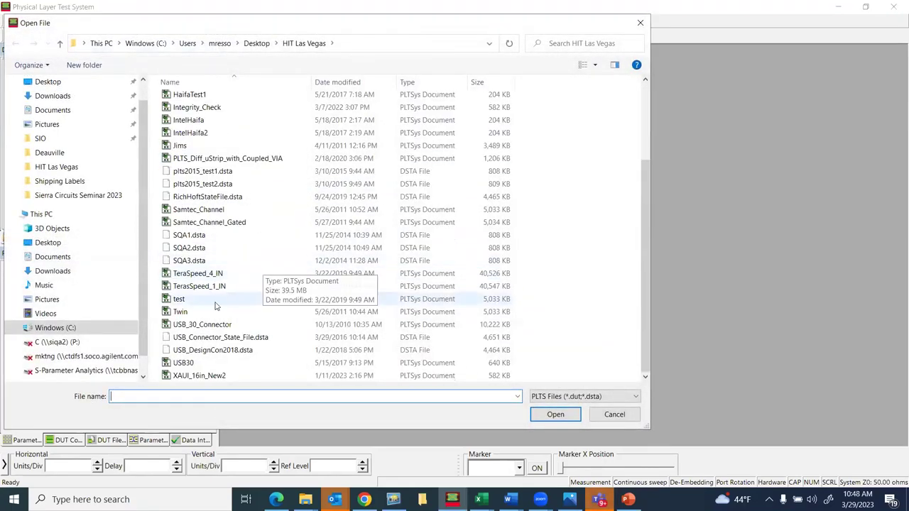
{"action": "left_click", "coordinate": [207, 326]}
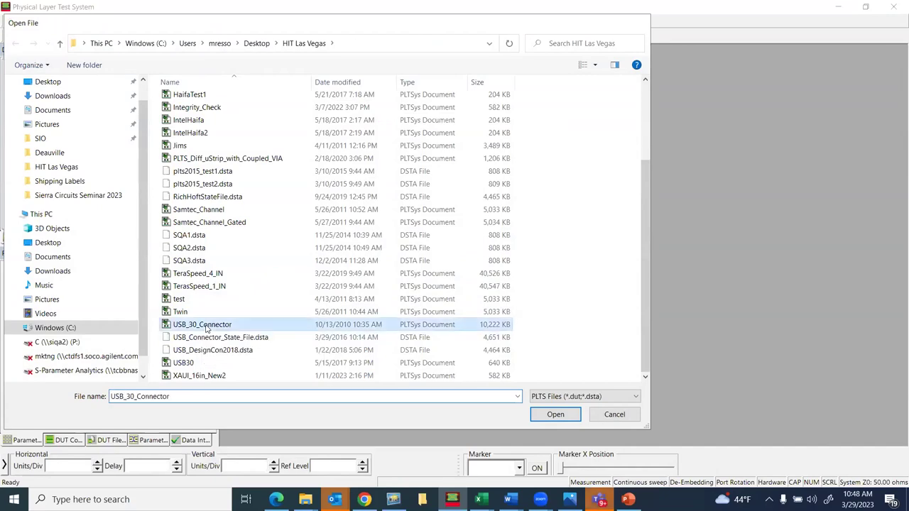
{"action": "double_click", "coordinate": [207, 326]}
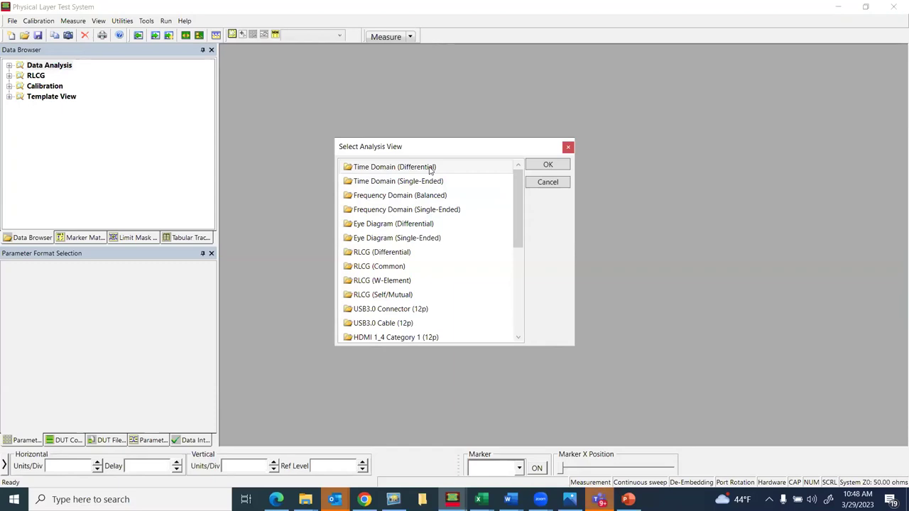
- Open the Time Domain (Differential) analysis view for USB_30_Connector
{"action": "left_click", "coordinate": [412, 197]}
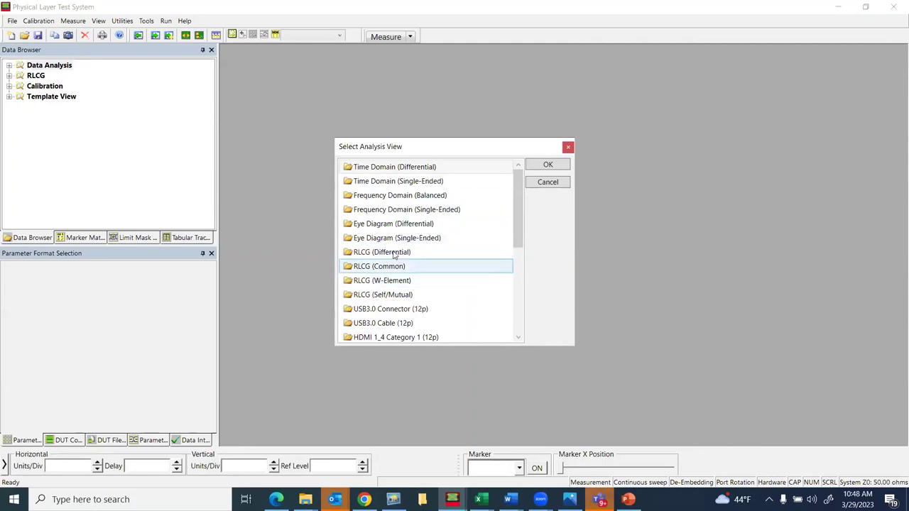
{"action": "scroll", "coordinate": [424, 257], "scroll_direction": "down", "scroll_amount": 5}
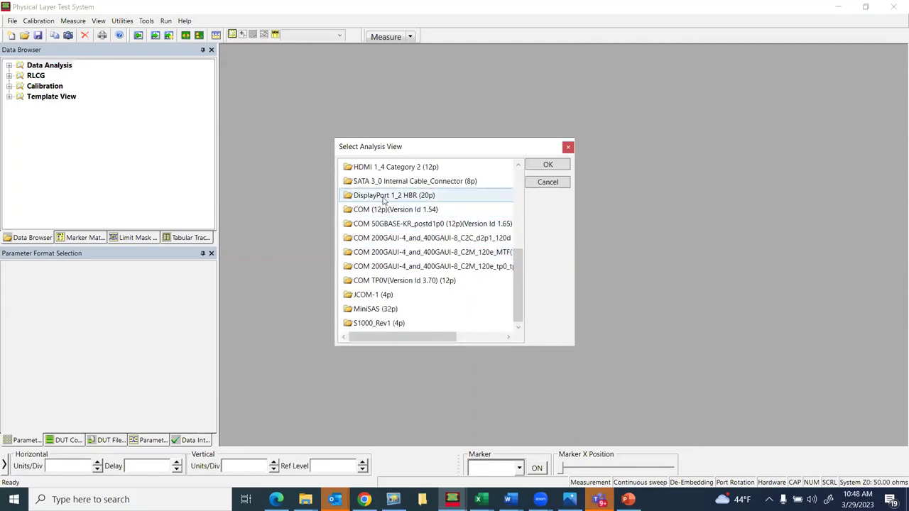
{"action": "scroll", "coordinate": [389, 235], "scroll_direction": "up", "scroll_amount": 5}
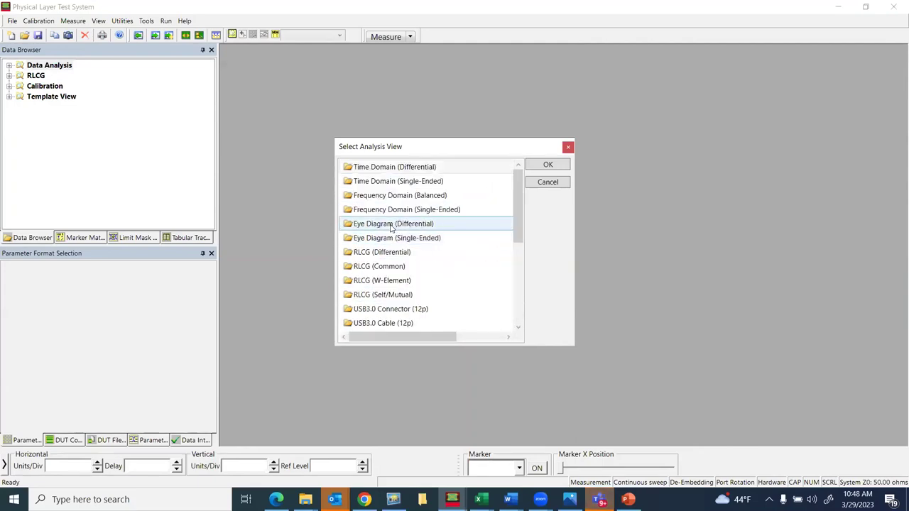
{"action": "double_click", "coordinate": [391, 169]}
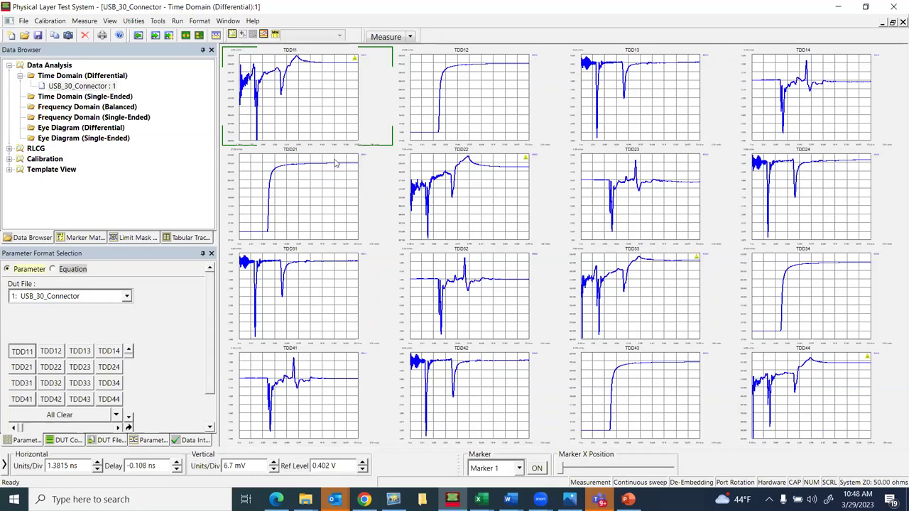
- Maximize TDD11, show it as impedance in Ohms, and autoscale all plots
{"action": "double_click", "coordinate": [295, 96]}
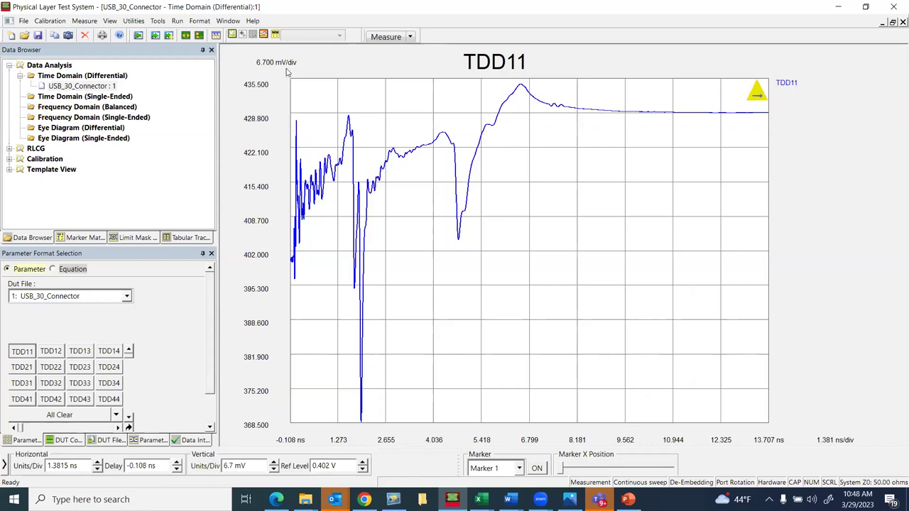
{"action": "scroll", "coordinate": [210, 415], "scroll_direction": "down", "scroll_amount": 1}
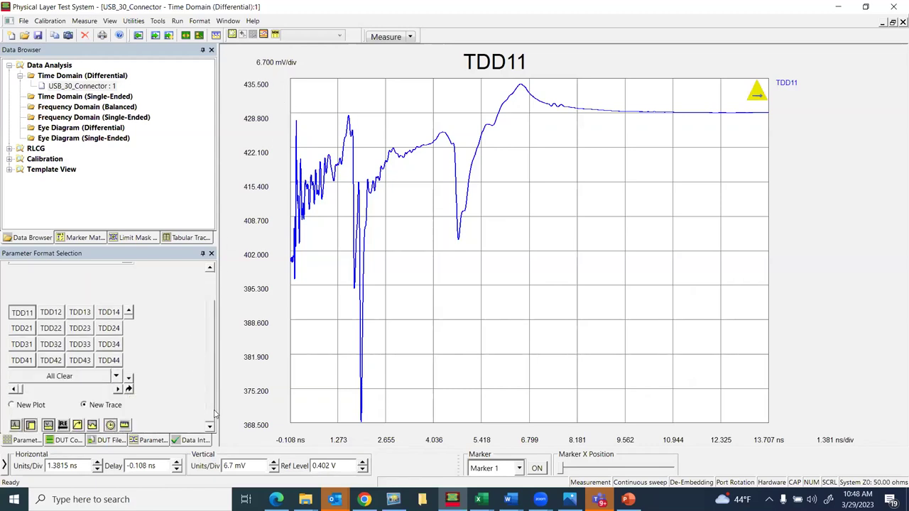
{"action": "left_click", "coordinate": [93, 426]}
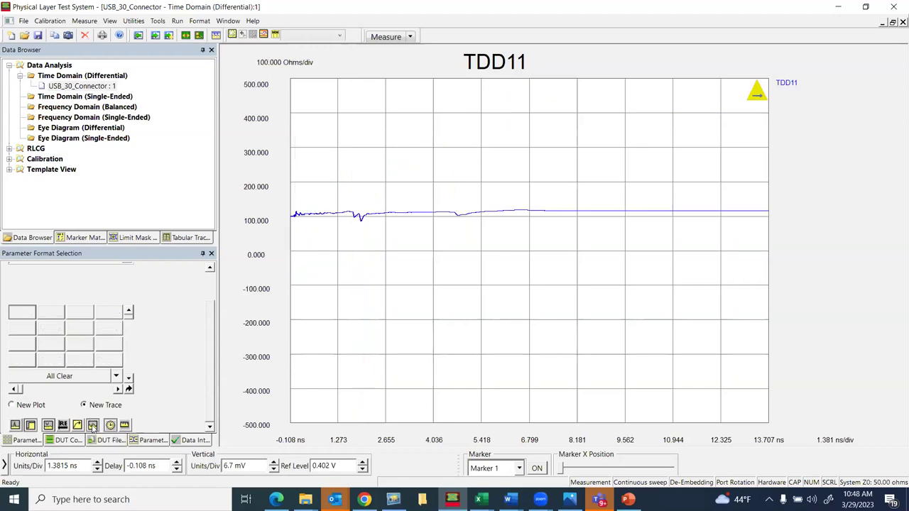
{"action": "right_click", "coordinate": [412, 184]}
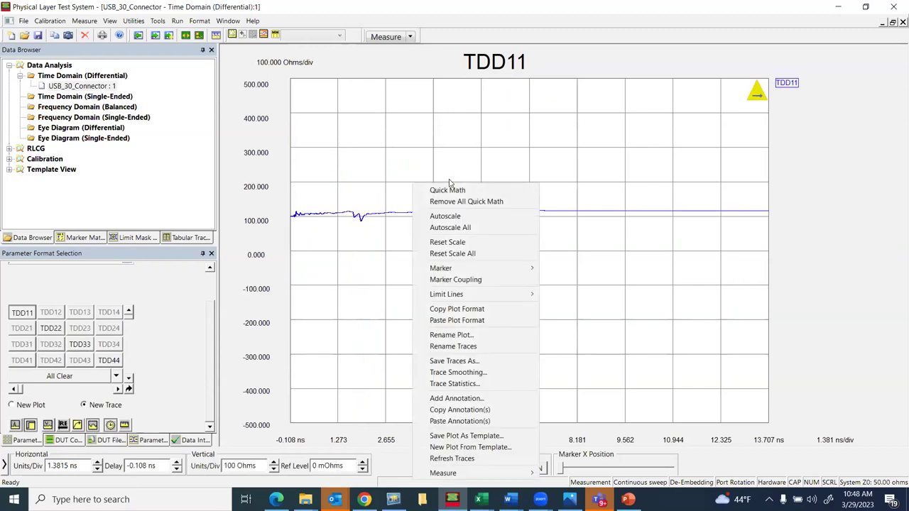
{"action": "left_click", "coordinate": [458, 228]}
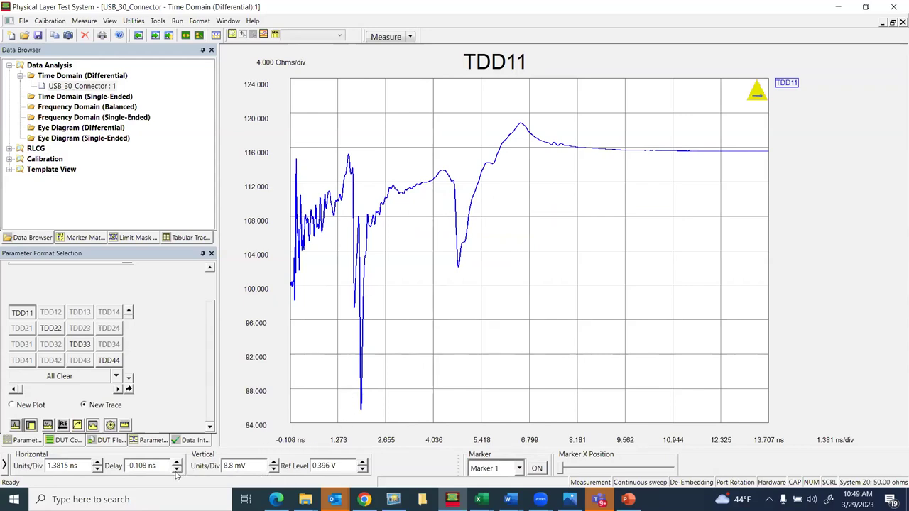
- Set the time scale to 0.78 ns/div and place marker M1 at about 3.17 ns, 110.61 Ohms
{"action": "left_click", "coordinate": [98, 470]}
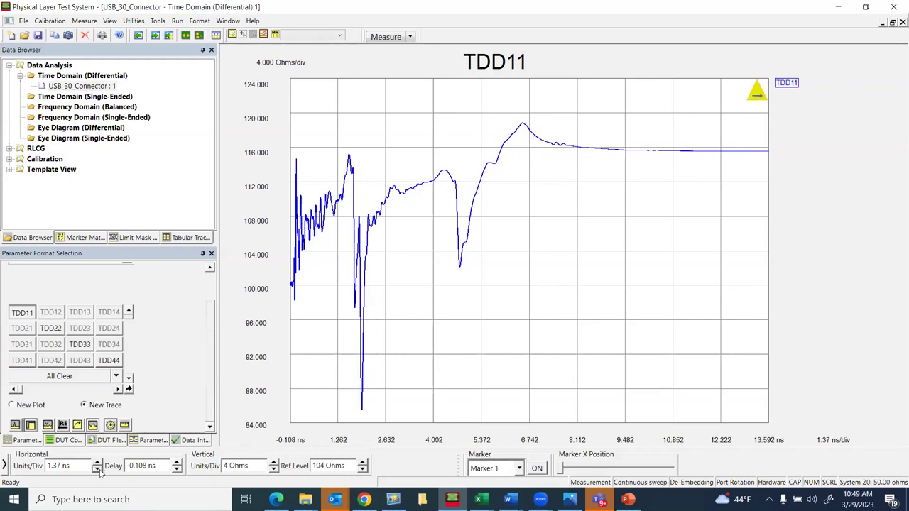
{"action": "left_click", "coordinate": [98, 470]}
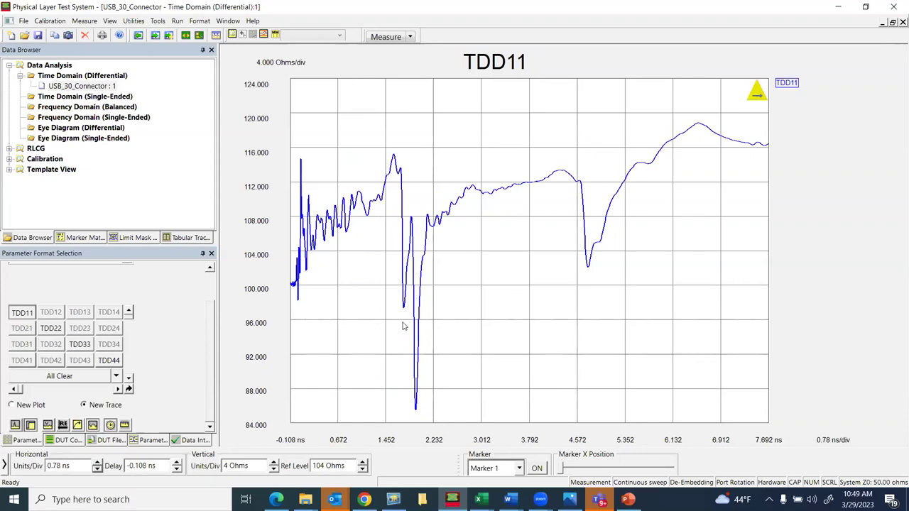
{"action": "right_click", "coordinate": [504, 120]}
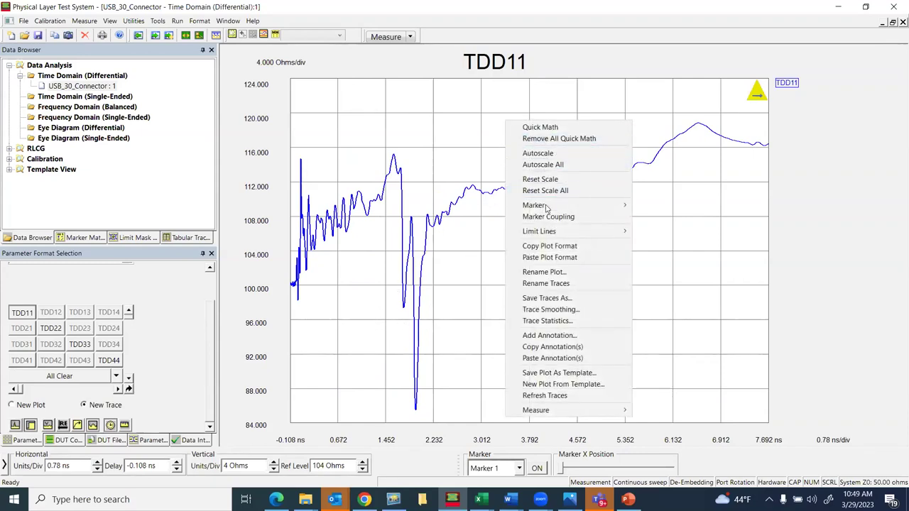
{"action": "mouse_move", "coordinate": [547, 208]}
{"action": "left_click", "coordinate": [648, 208]}
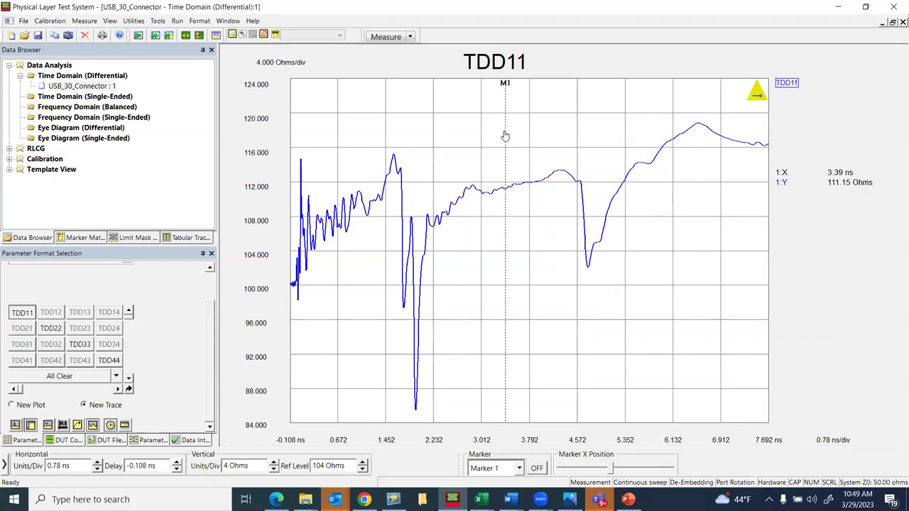
{"action": "mouse_move", "coordinate": [504, 135]}
{"action": "left_mouse_down"}
{"action": "mouse_move", "coordinate": [531, 140]}
{"action": "mouse_move", "coordinate": [416, 144]}
{"action": "left_mouse_up"}
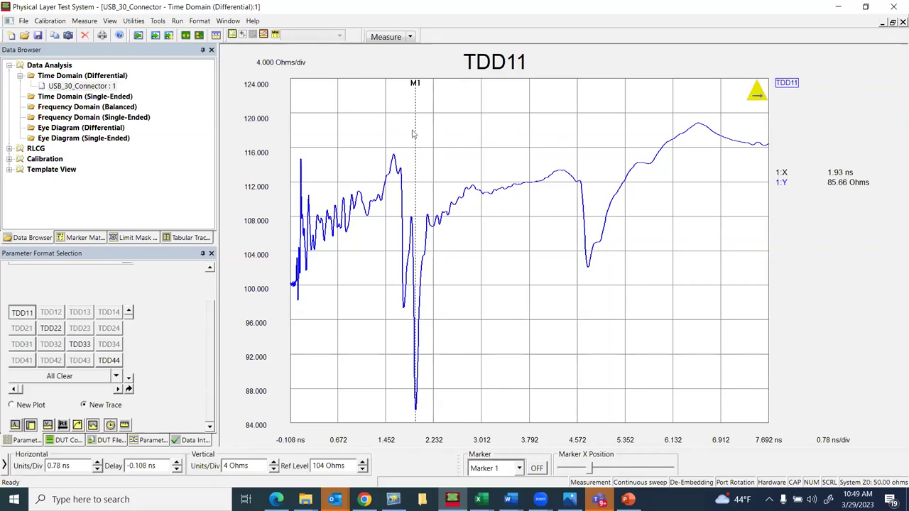
{"action": "left_click_drag", "start_coordinate": [417, 140], "coordinate": [492, 152]}
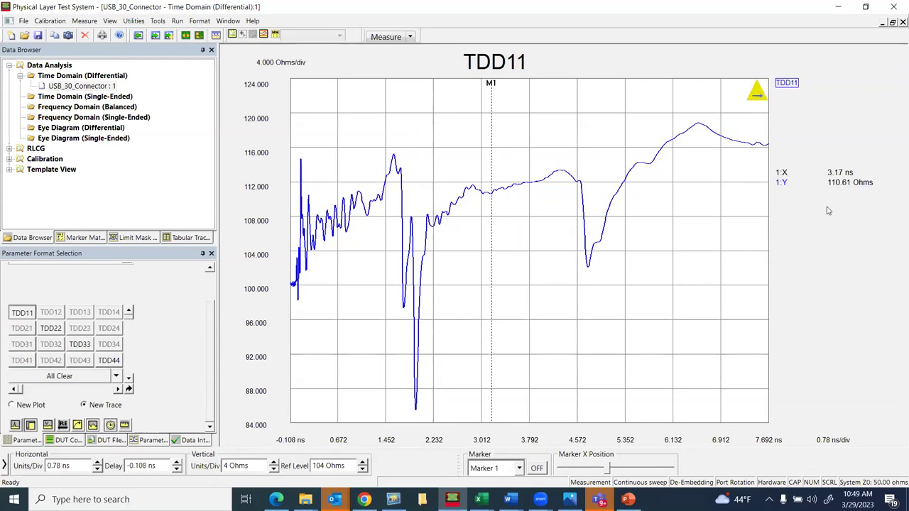
- Restore the TDD grid, view TDD21 enlarged, then open Frequency Domain (Balanced)
{"action": "double_click", "coordinate": [388, 115]}
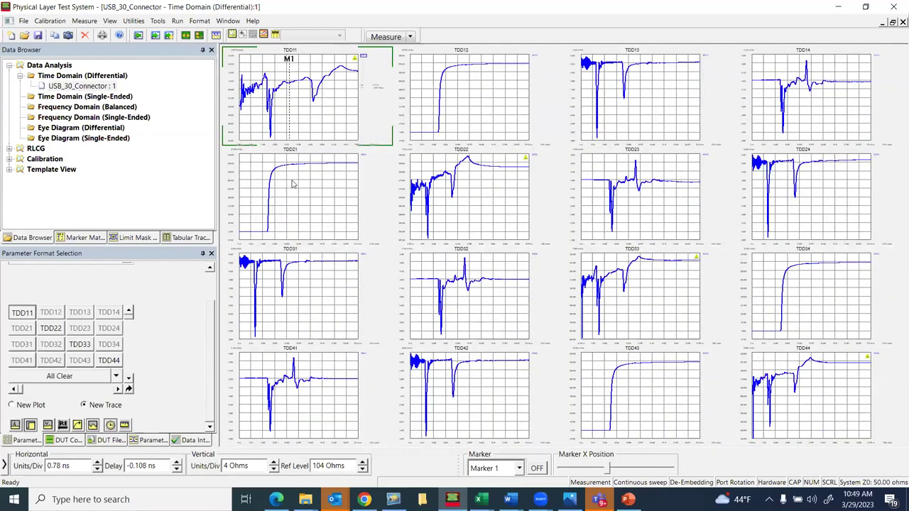
{"action": "double_click", "coordinate": [291, 184]}
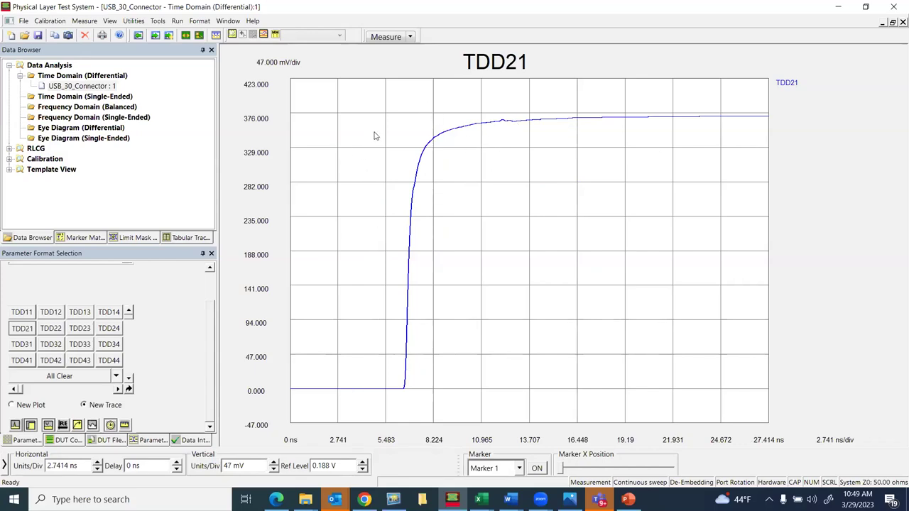
{"action": "double_click", "coordinate": [349, 121]}
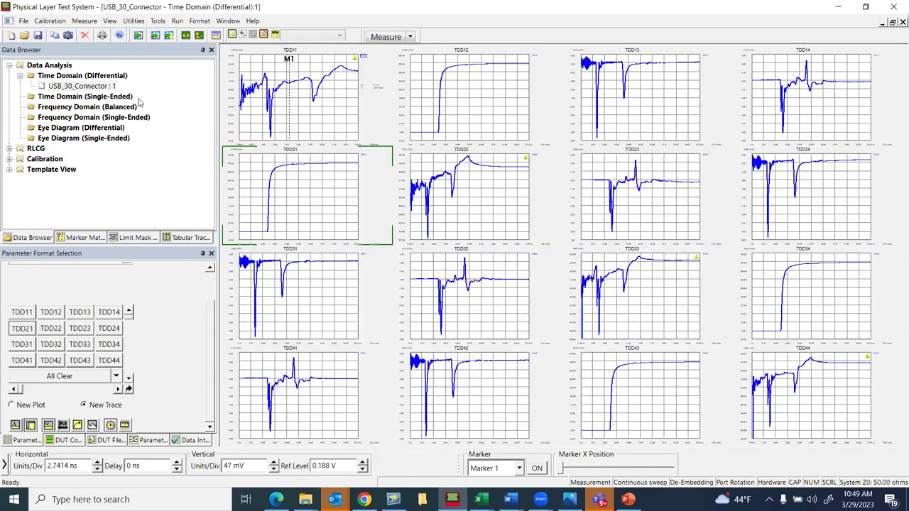
{"action": "double_click", "coordinate": [69, 108]}
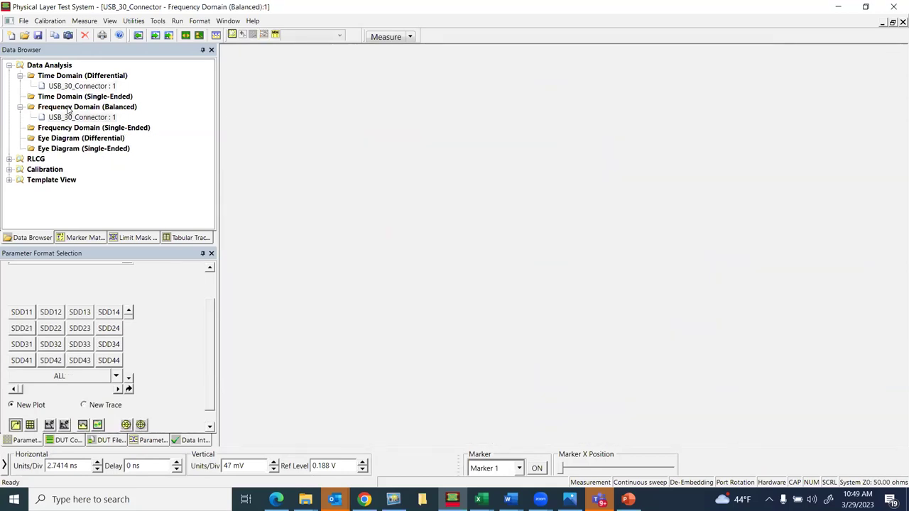
- Plot all 16 SDD parameters and inspect SDD11 enlarged
{"action": "left_click", "coordinate": [72, 377]}
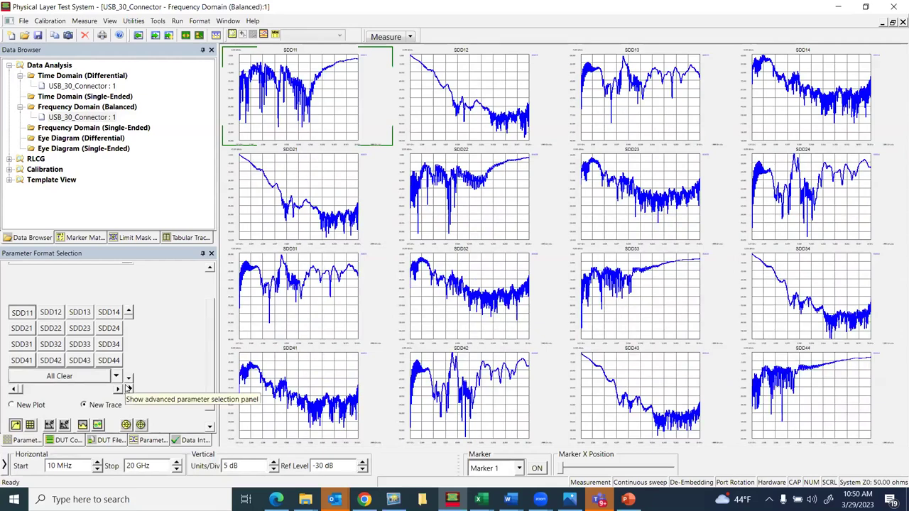
{"action": "double_click", "coordinate": [314, 86]}
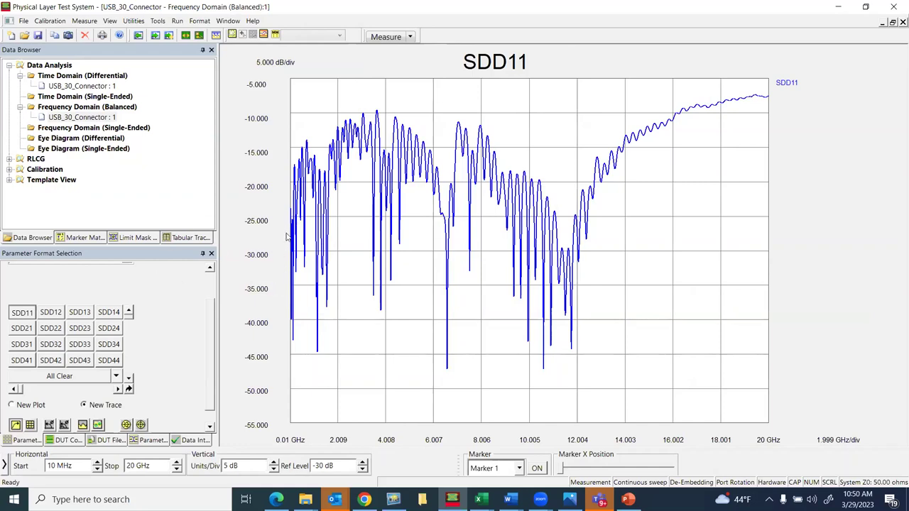
{"action": "double_click", "coordinate": [360, 179]}
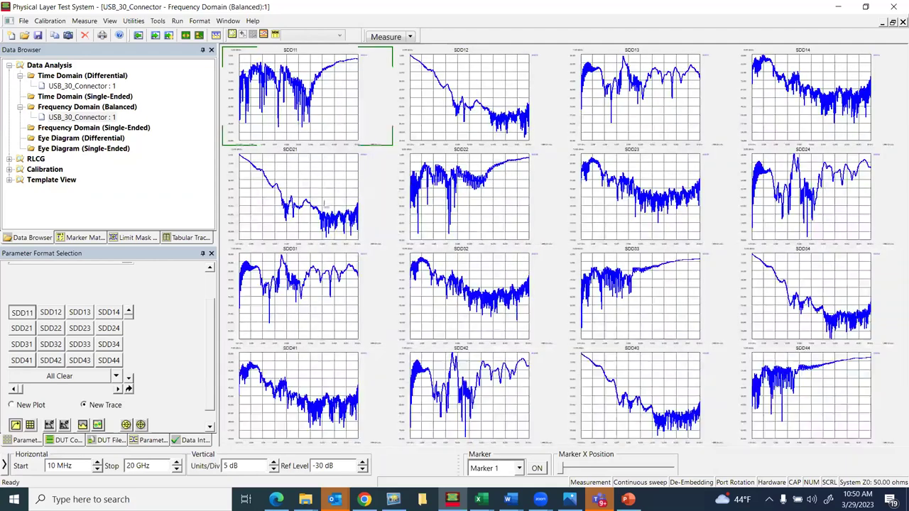
- Inspect SDD21 enlarged, then open the Eye Diagram (Differential) view
{"action": "double_click", "coordinate": [314, 187]}
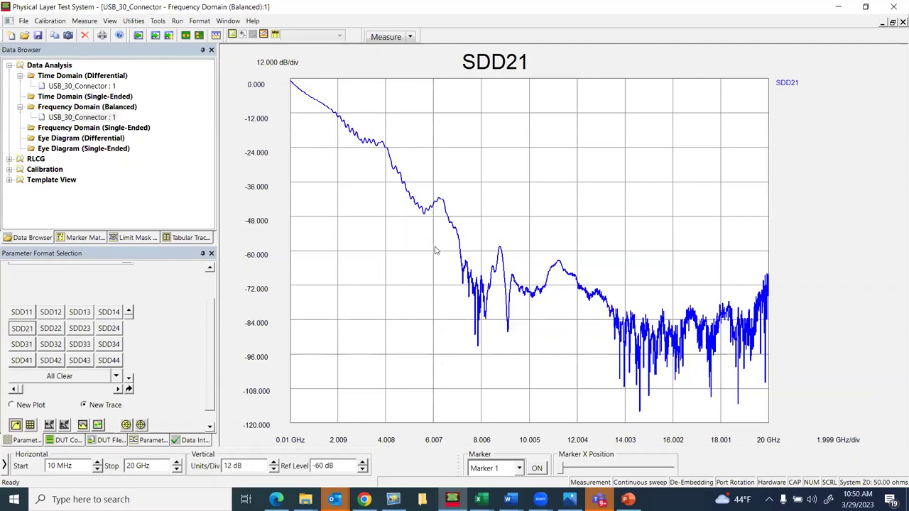
{"action": "double_click", "coordinate": [411, 224]}
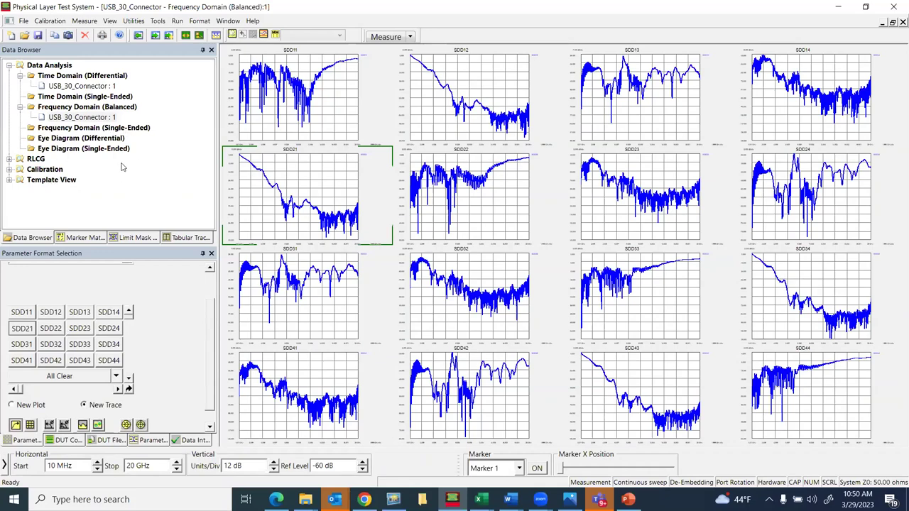
{"action": "double_click", "coordinate": [55, 139]}
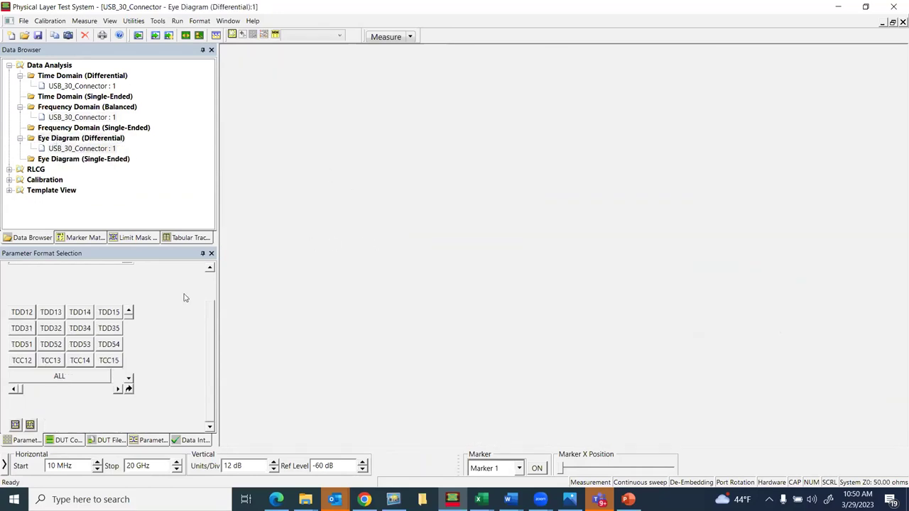
- Plot the TDD12 eye diagram from Parameter Format Selection
{"action": "left_click", "coordinate": [21, 315]}
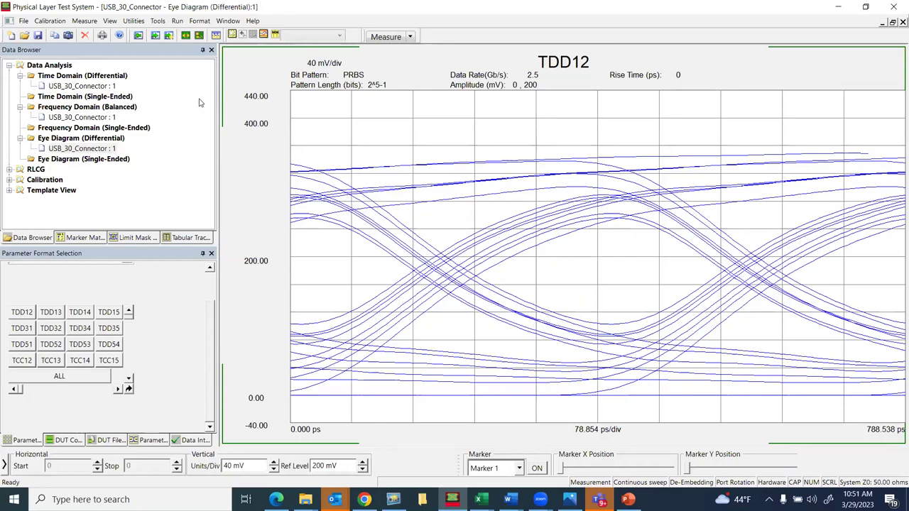
- Apply a PRBS 2^9-1 pattern length through Tools > Bit Pattern to regenerate the eye
{"action": "left_click", "coordinate": [157, 20]}
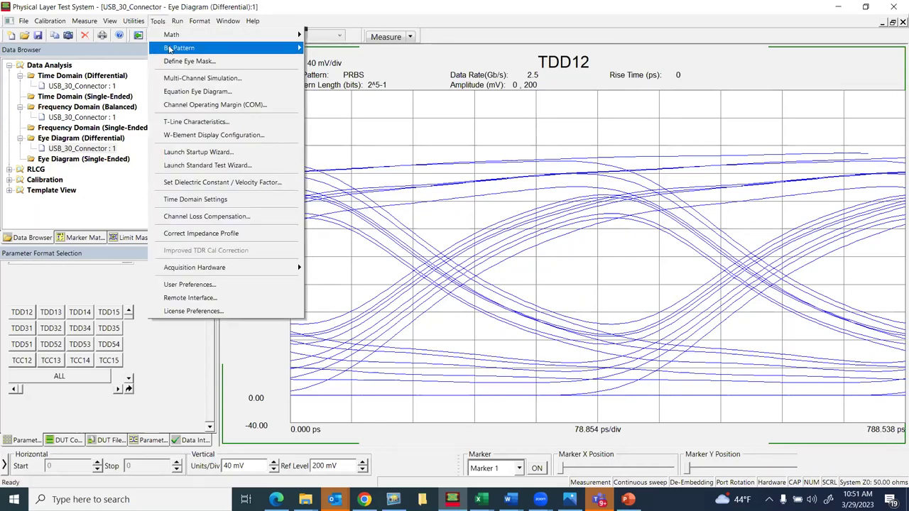
{"action": "mouse_move", "coordinate": [173, 48]}
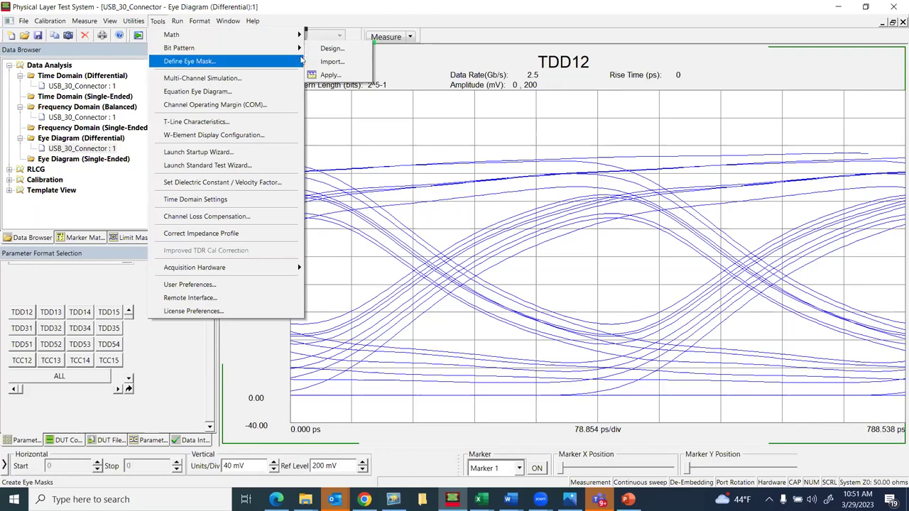
{"action": "left_click", "coordinate": [328, 74]}
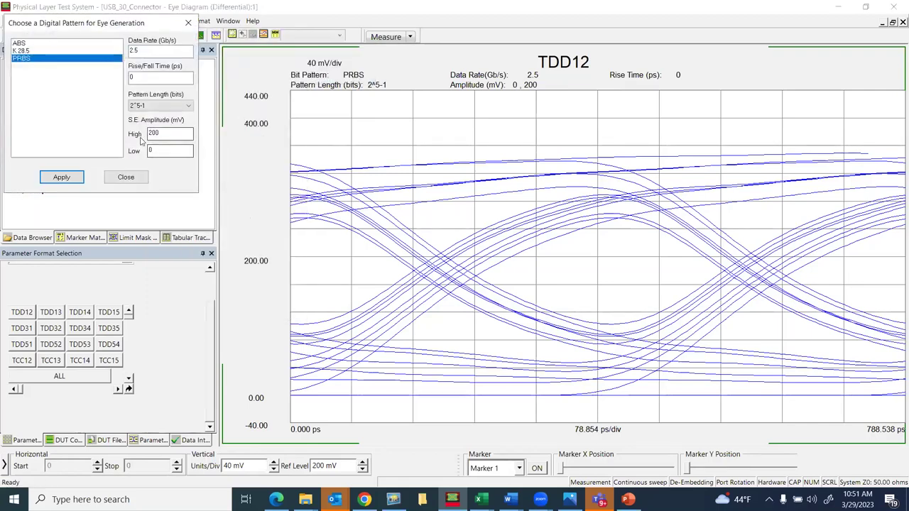
{"action": "left_click", "coordinate": [183, 107]}
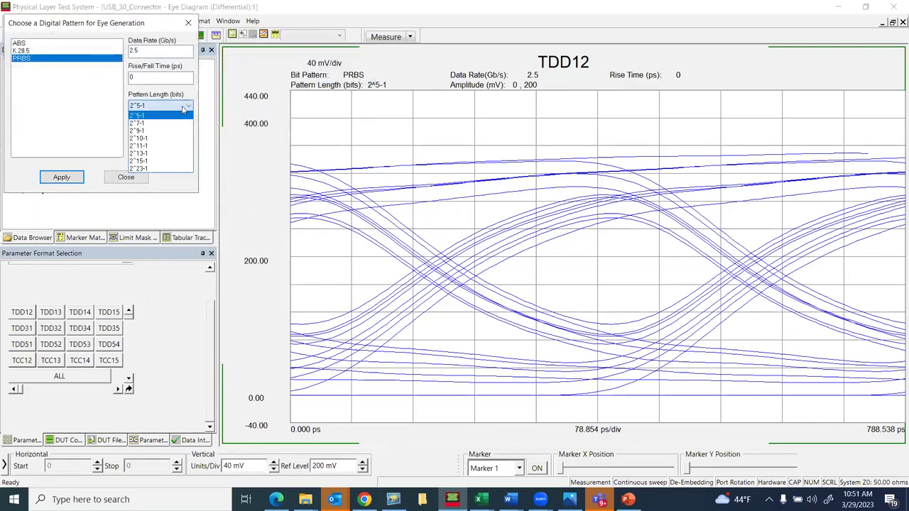
{"action": "left_click", "coordinate": [139, 131]}
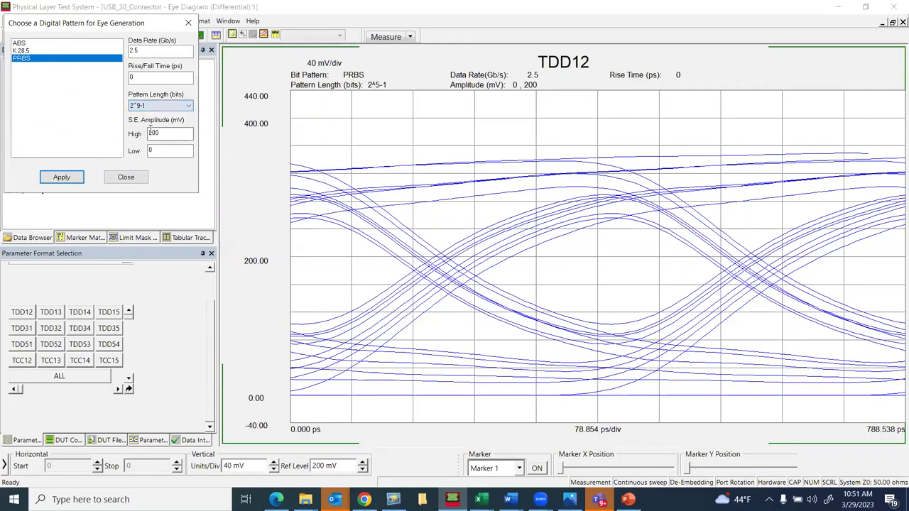
{"action": "left_click", "coordinate": [63, 178]}
{"action": "left_click", "coordinate": [120, 179]}
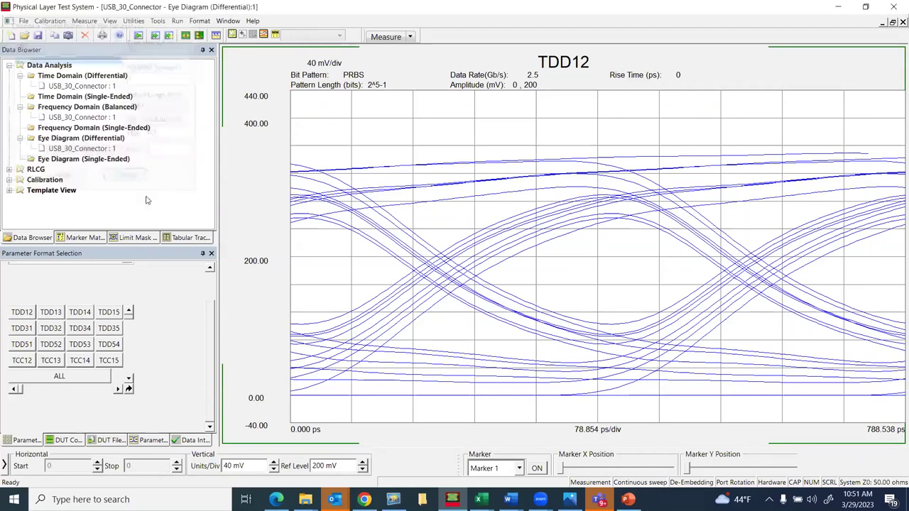
{"action": "left_click", "coordinate": [22, 313]}
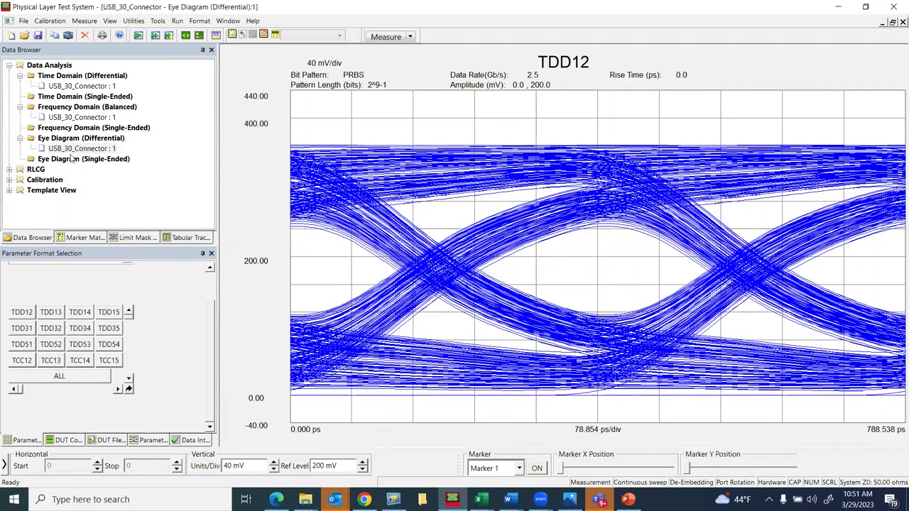
- Create a default hexagonal eye mask on the TDD12 eye and select Eye Height tolerance (Y1 319, Y2 200)
{"action": "left_click", "coordinate": [80, 238]}
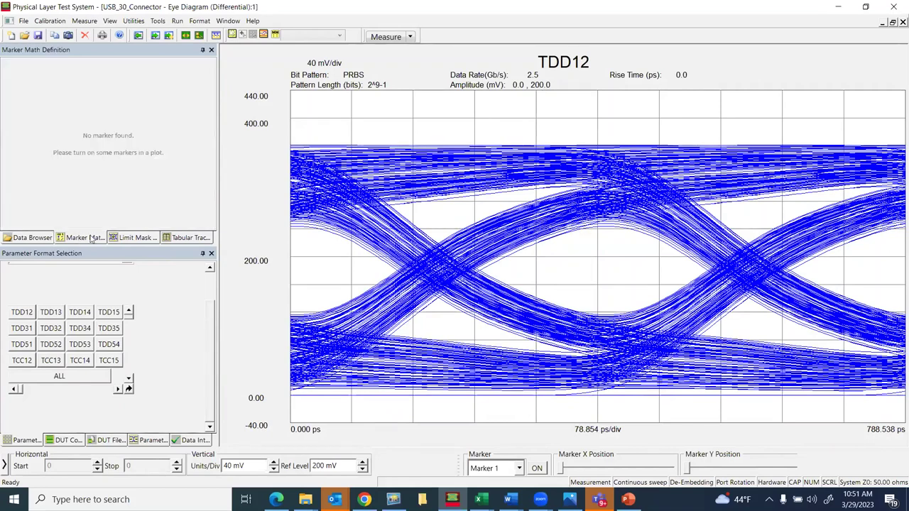
{"action": "left_click", "coordinate": [135, 239]}
{"action": "scroll", "coordinate": [173, 171], "scroll_direction": "down", "scroll_amount": 3}
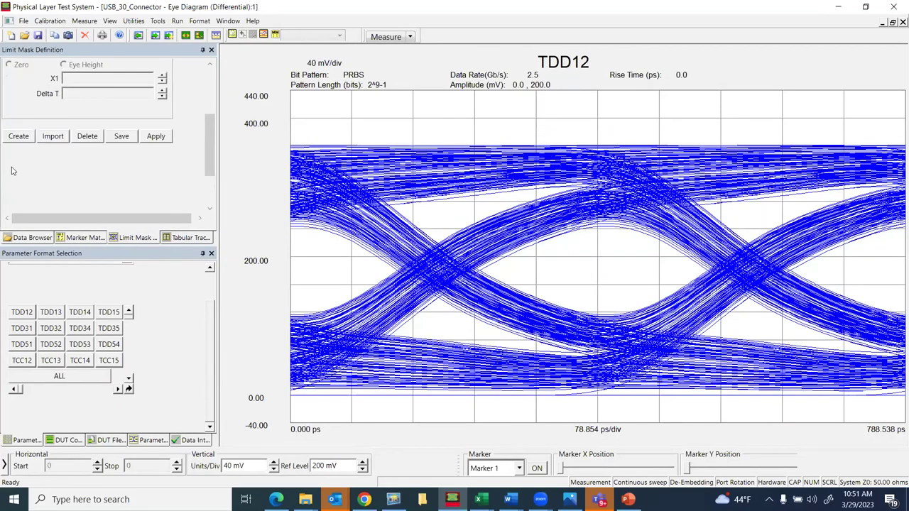
{"action": "left_click", "coordinate": [18, 136]}
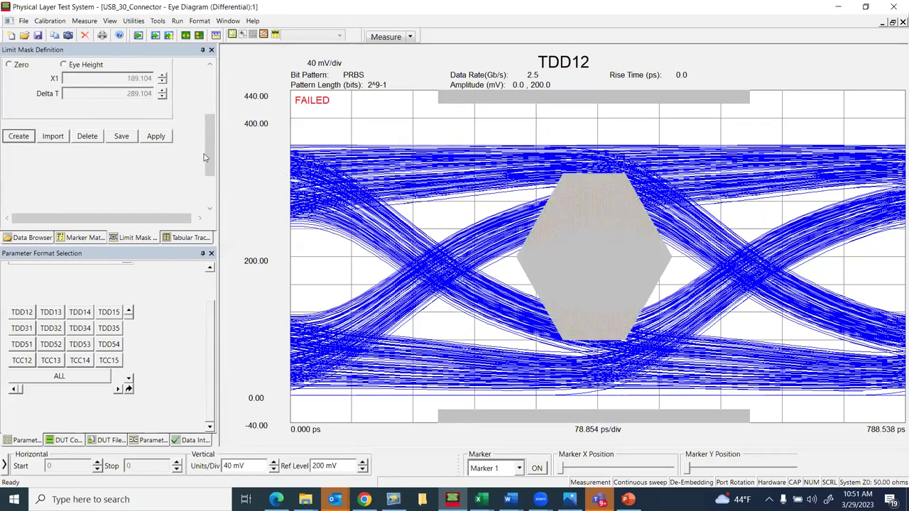
{"action": "left_click_drag", "start_coordinate": [209, 156], "coordinate": [207, 82]}
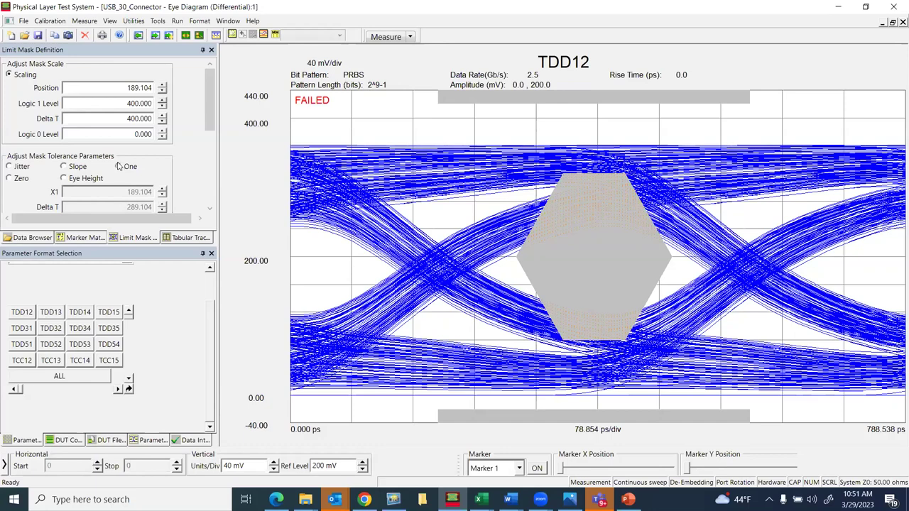
{"action": "left_click", "coordinate": [63, 179]}
- Step the mask's Eye Height Y1 down from 319 to 234, aiming for 228, to shrink the hexagon
{"action": "left_click", "coordinate": [161, 199]}
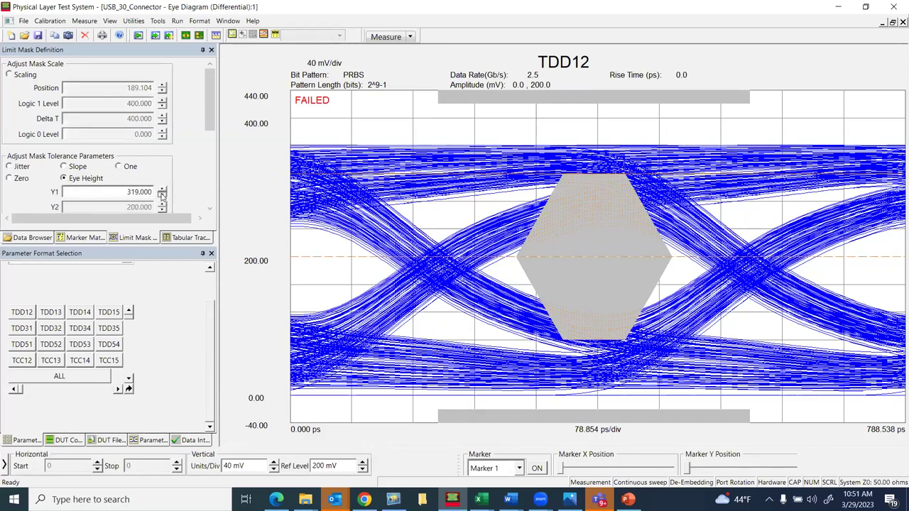
{"action": "left_click", "coordinate": [162, 199]}
{"action": "left_click", "coordinate": [162, 198]}
{"action": "left_click", "coordinate": [162, 198]}
{"action": "left_click", "coordinate": [162, 199]}
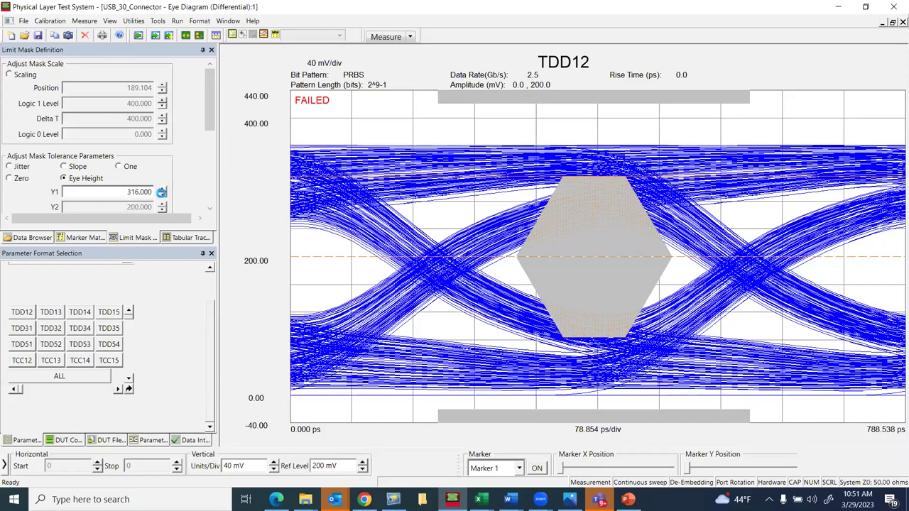
{"action": "left_click", "coordinate": [162, 198]}
{"action": "left_click", "coordinate": [161, 198]}
{"action": "left_click", "coordinate": [162, 198]}
{"action": "left_click", "coordinate": [162, 198]}
{"action": "left_click", "coordinate": [162, 198]}
{"action": "left_click", "coordinate": [162, 198]}
{"action": "left_click", "coordinate": [162, 198]}
{"action": "left_click", "coordinate": [162, 198]}
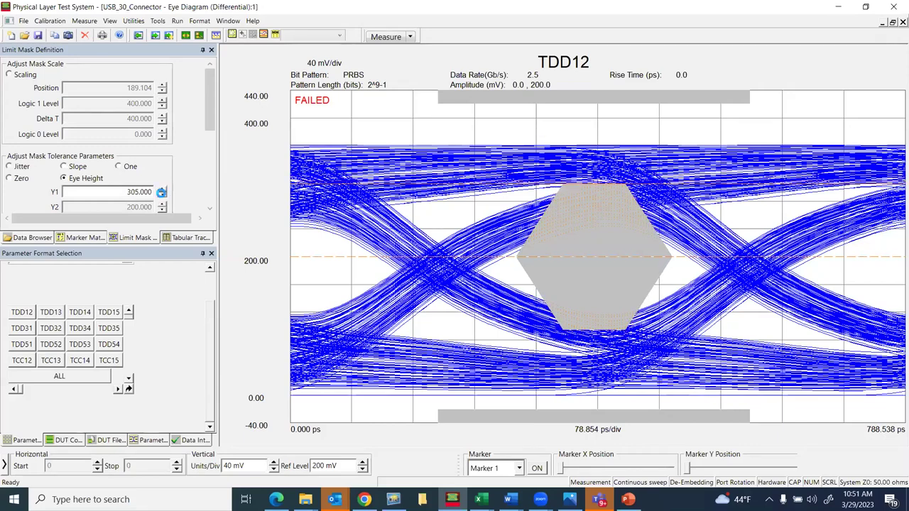
{"action": "left_click", "coordinate": [161, 198]}
{"action": "left_click", "coordinate": [162, 198]}
{"action": "left_click", "coordinate": [161, 198]}
{"action": "left_click", "coordinate": [162, 198]}
{"action": "left_click", "coordinate": [162, 198]}
{"action": "left_click", "coordinate": [162, 198]}
{"action": "left_click", "coordinate": [161, 198]}
{"action": "left_click", "coordinate": [162, 198]}
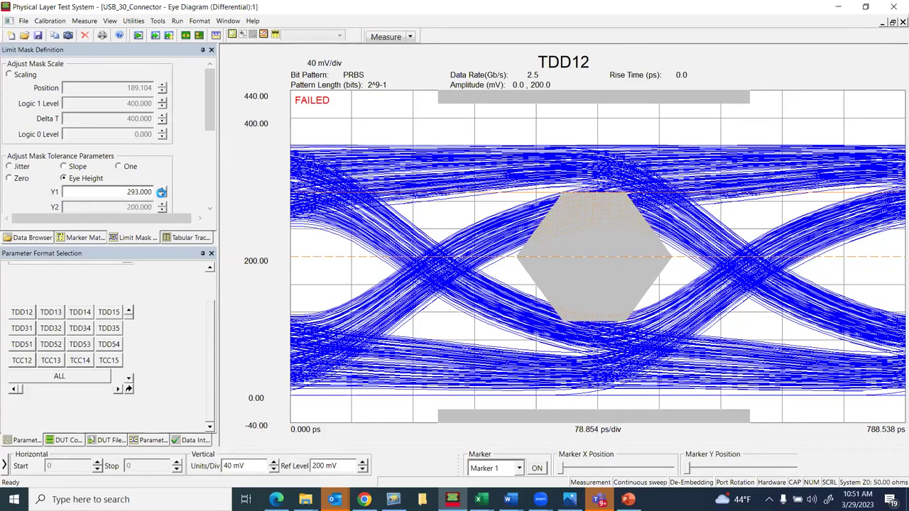
{"action": "left_click", "coordinate": [162, 198]}
{"action": "left_click", "coordinate": [162, 198]}
{"action": "left_click", "coordinate": [162, 198]}
{"action": "left_click", "coordinate": [162, 198]}
{"action": "left_click", "coordinate": [162, 198]}
{"action": "left_click", "coordinate": [161, 198]}
{"action": "left_click", "coordinate": [162, 198]}
{"action": "left_click", "coordinate": [162, 198]}
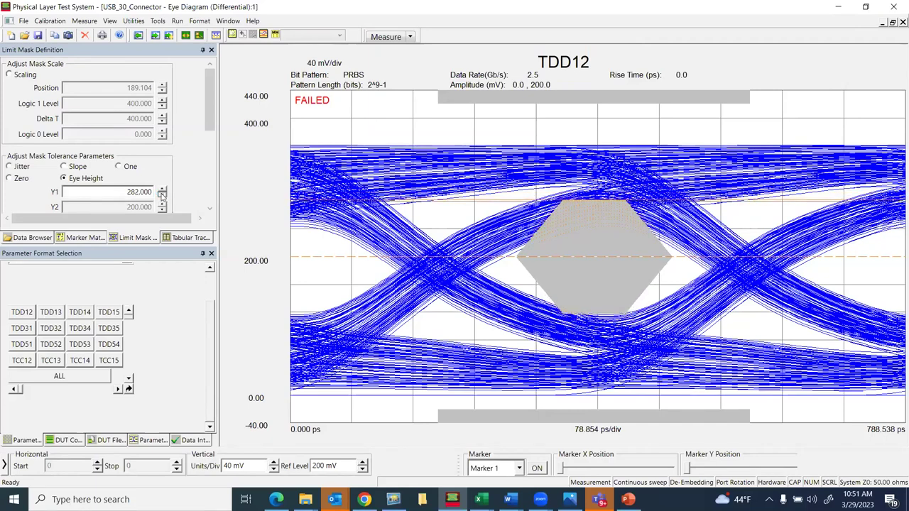
{"action": "left_click", "coordinate": [162, 198]}
{"action": "left_click", "coordinate": [162, 198]}
{"action": "left_click", "coordinate": [162, 199]}
{"action": "left_click", "coordinate": [162, 198]}
{"action": "left_click", "coordinate": [161, 196]}
{"action": "left_click", "coordinate": [162, 196]}
{"action": "left_click", "coordinate": [162, 196]}
{"action": "left_click", "coordinate": [162, 196]}
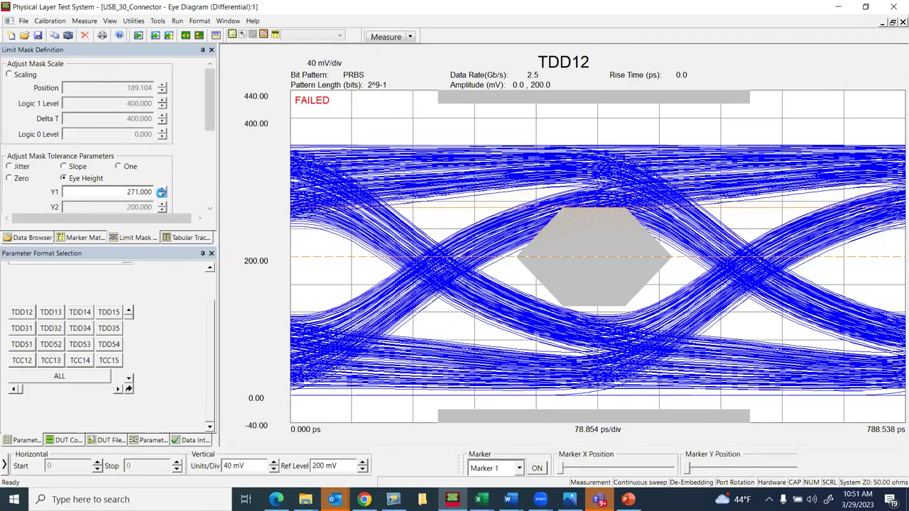
{"action": "left_click", "coordinate": [162, 196]}
{"action": "left_click", "coordinate": [162, 196]}
{"action": "left_click", "coordinate": [161, 196]}
{"action": "left_click", "coordinate": [161, 196]}
{"action": "left_click", "coordinate": [162, 196]}
{"action": "left_click", "coordinate": [162, 195]}
{"action": "left_click", "coordinate": [162, 195]}
{"action": "left_click", "coordinate": [162, 195]}
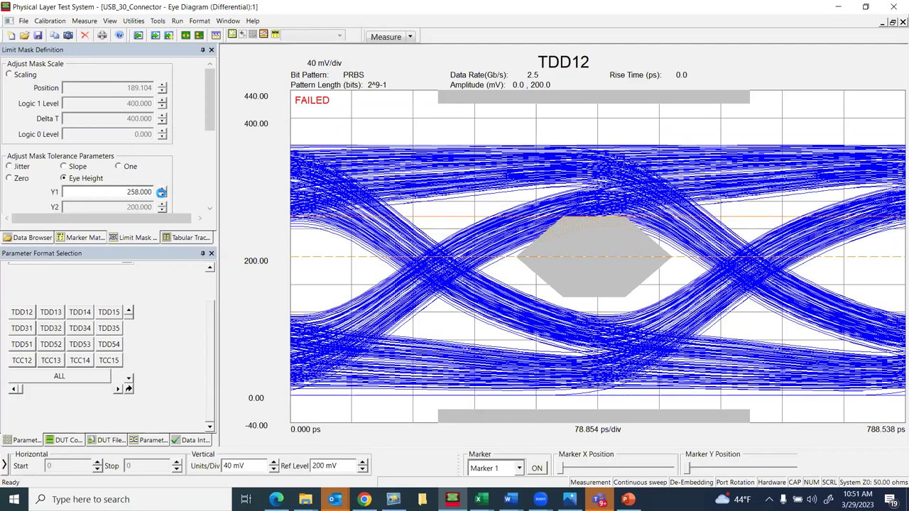
{"action": "left_click", "coordinate": [162, 195]}
{"action": "left_click", "coordinate": [161, 195]}
{"action": "left_click", "coordinate": [162, 195]}
{"action": "left_click", "coordinate": [162, 196]}
{"action": "left_click", "coordinate": [162, 195]}
{"action": "left_click", "coordinate": [162, 195]}
{"action": "left_click", "coordinate": [162, 195]}
{"action": "left_click", "coordinate": [162, 195]}
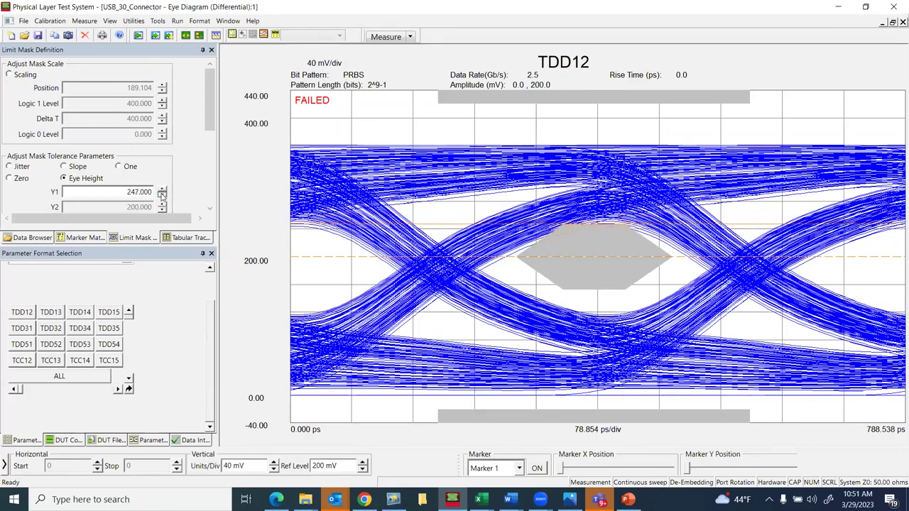
{"action": "left_click", "coordinate": [161, 195]}
{"action": "left_click", "coordinate": [162, 195]}
{"action": "left_click", "coordinate": [162, 196]}
{"action": "left_click", "coordinate": [162, 196]}
{"action": "left_click", "coordinate": [162, 195]}
{"action": "left_click", "coordinate": [162, 195]}
{"action": "left_click", "coordinate": [162, 195]}
{"action": "left_click", "coordinate": [161, 196]}
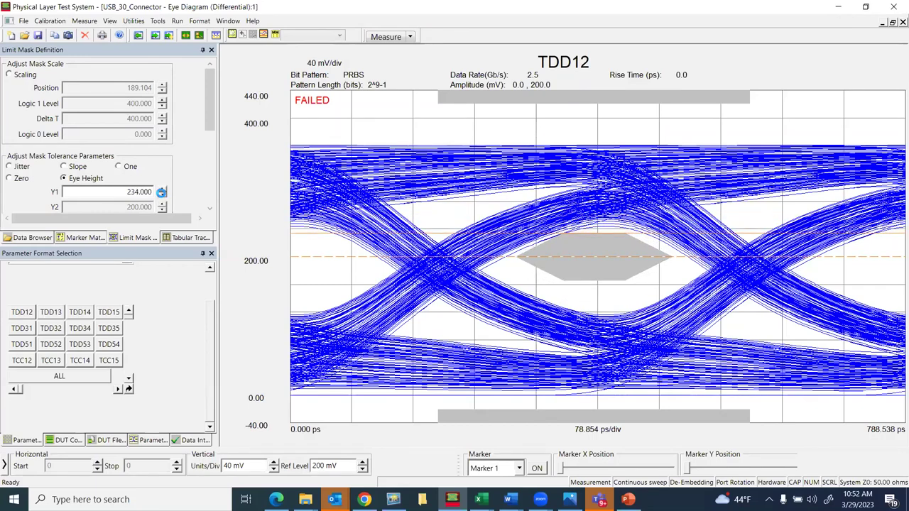
{"action": "left_click", "coordinate": [161, 195]}
{"action": "left_click", "coordinate": [162, 195]}
{"action": "left_click", "coordinate": [162, 196]}
{"action": "left_click", "coordinate": [162, 195]}
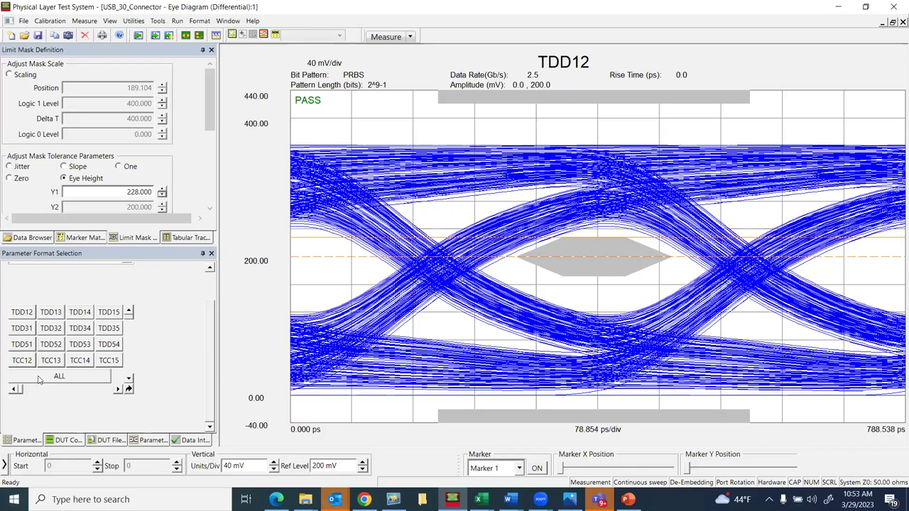
- Show the Data Browser tree with Template View expanded and scrolled to the compliance templates
{"action": "left_click", "coordinate": [32, 238]}
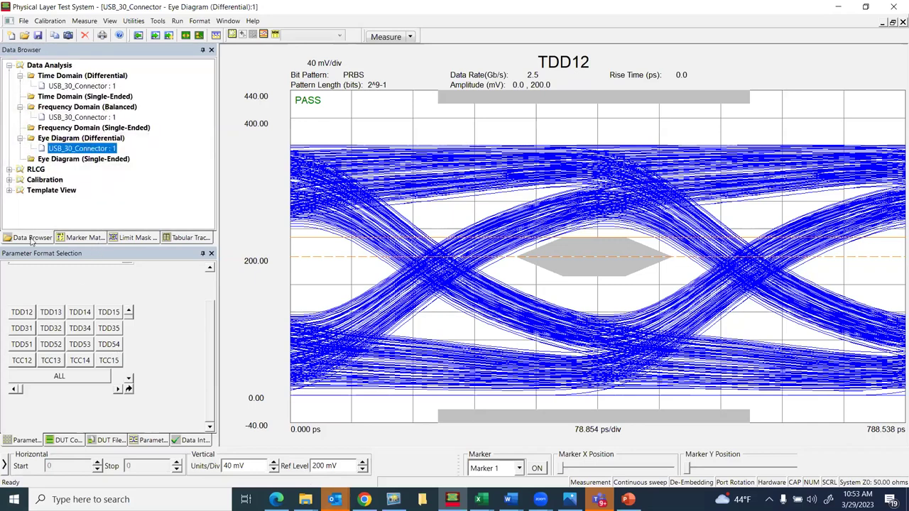
{"action": "left_click", "coordinate": [9, 190]}
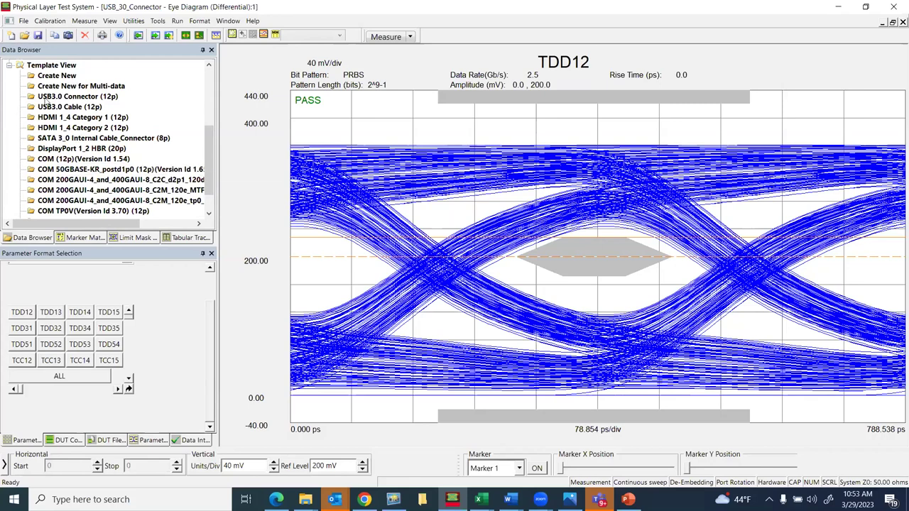
{"action": "left_click", "coordinate": [209, 78]}
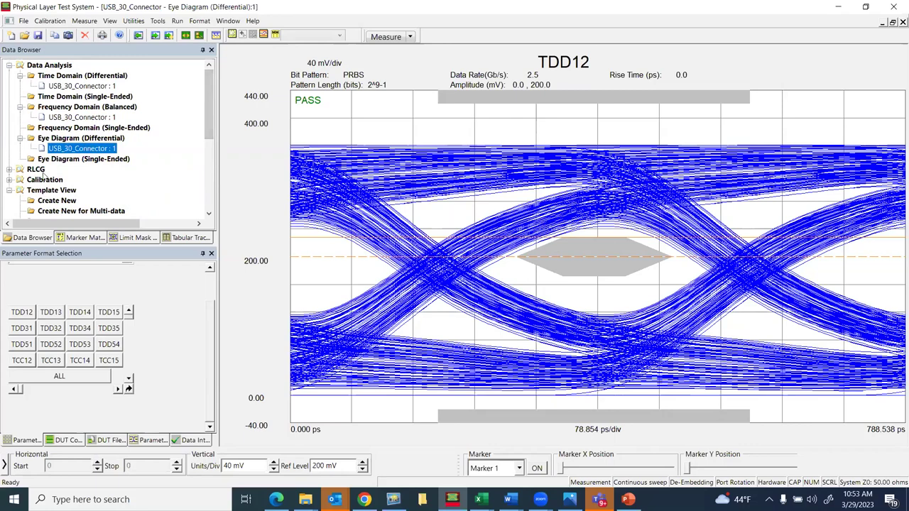
{"action": "scroll", "coordinate": [112, 150], "scroll_direction": "down", "scroll_amount": 3}
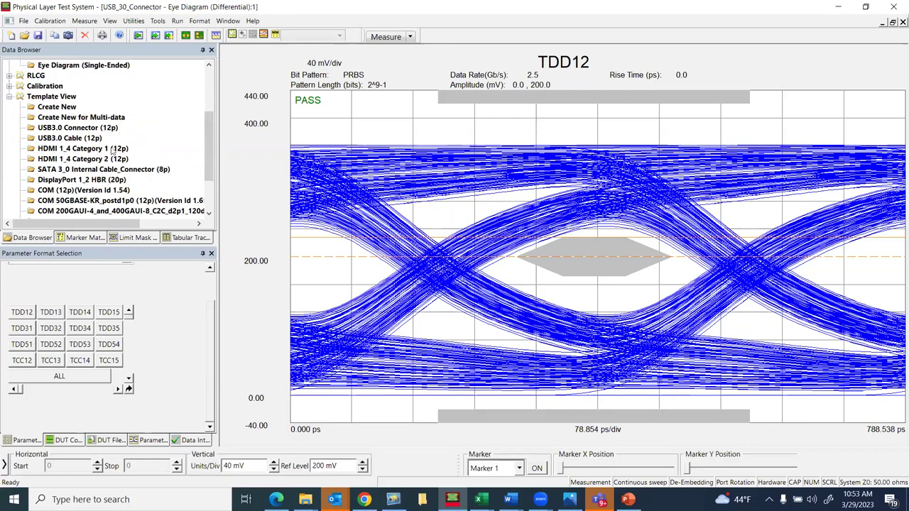
- Open the USB3.0 Connector (12p) template for USB_30_Connector and autoscale all its plots
{"action": "double_click", "coordinate": [75, 129]}
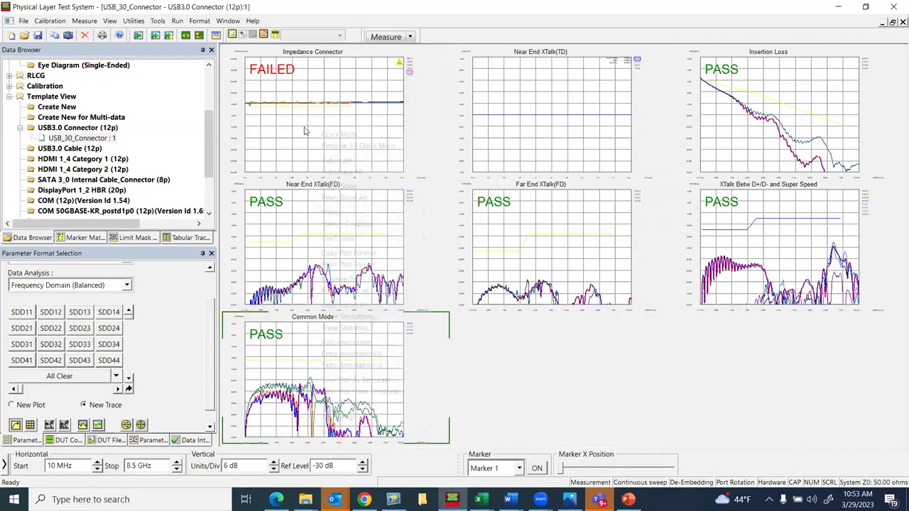
{"action": "right_click", "coordinate": [304, 129]}
{"action": "left_click", "coordinate": [341, 172]}
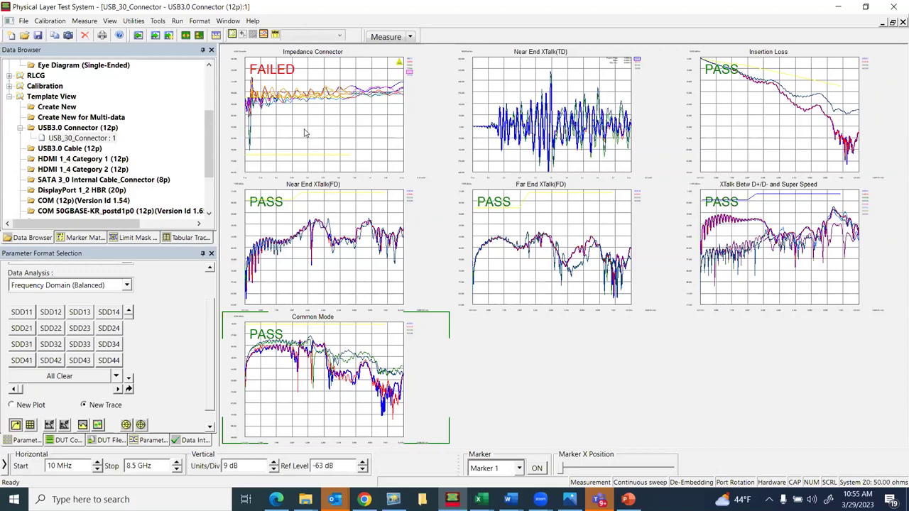
{"action": "left_click", "coordinate": [169, 35]}
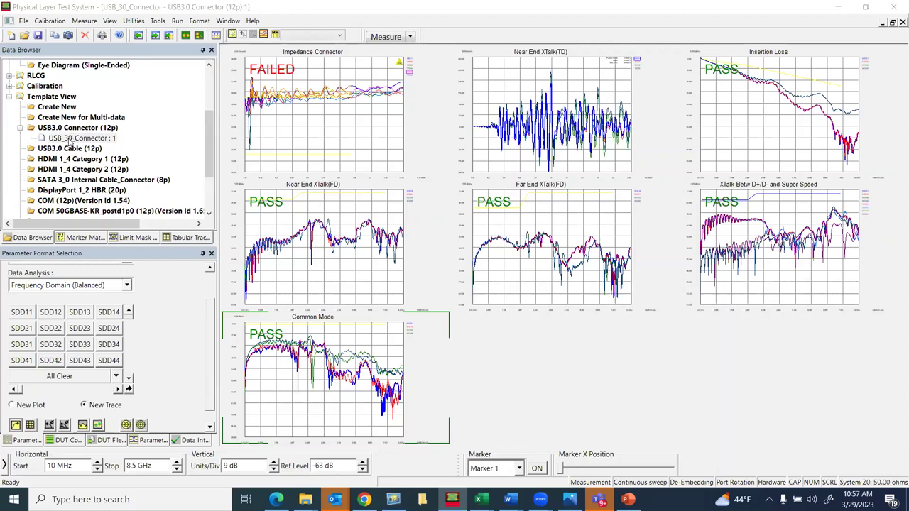
- From Limit Mask Definition, start loading a limit line file, showing the *.xml Open dialog
{"action": "scroll", "coordinate": [69, 140], "scroll_direction": "down", "scroll_amount": 1}
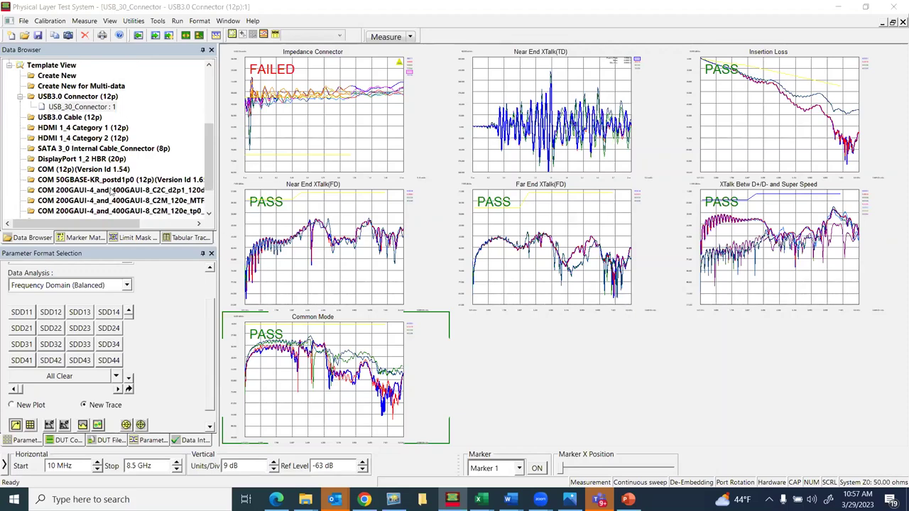
{"action": "scroll", "coordinate": [113, 173], "scroll_direction": "up", "scroll_amount": 2}
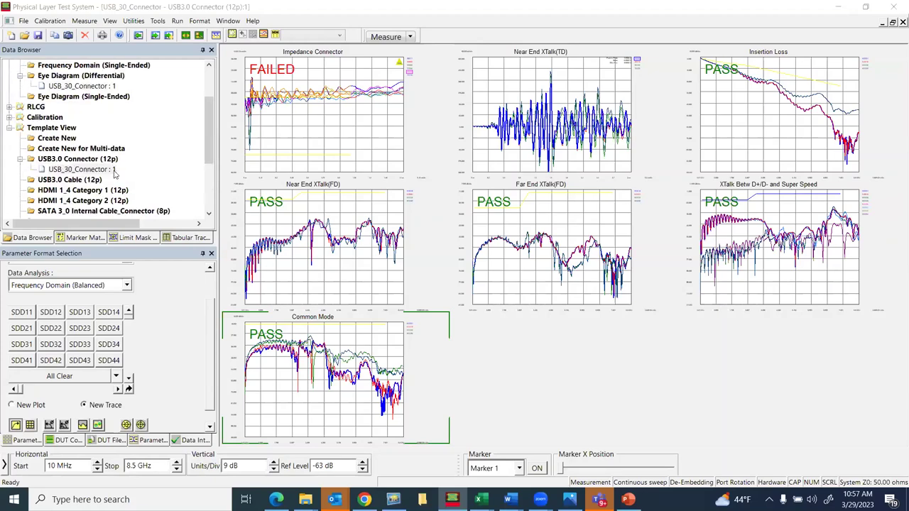
{"action": "scroll", "coordinate": [114, 172], "scroll_direction": "up", "scroll_amount": 2}
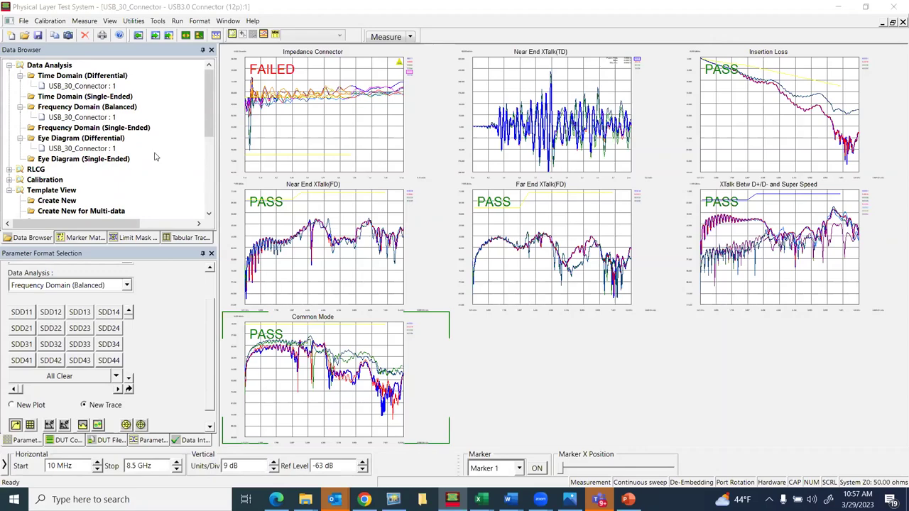
{"action": "left_click", "coordinate": [135, 238]}
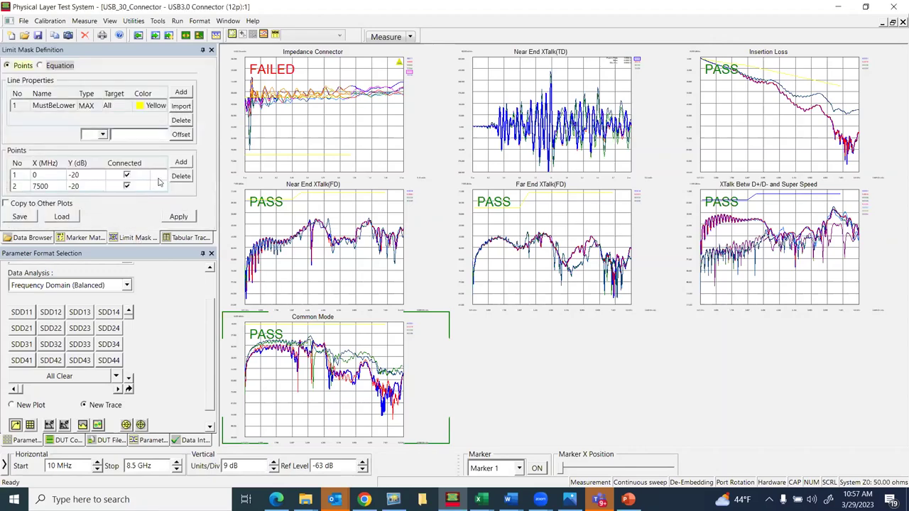
{"action": "left_click", "coordinate": [62, 217]}
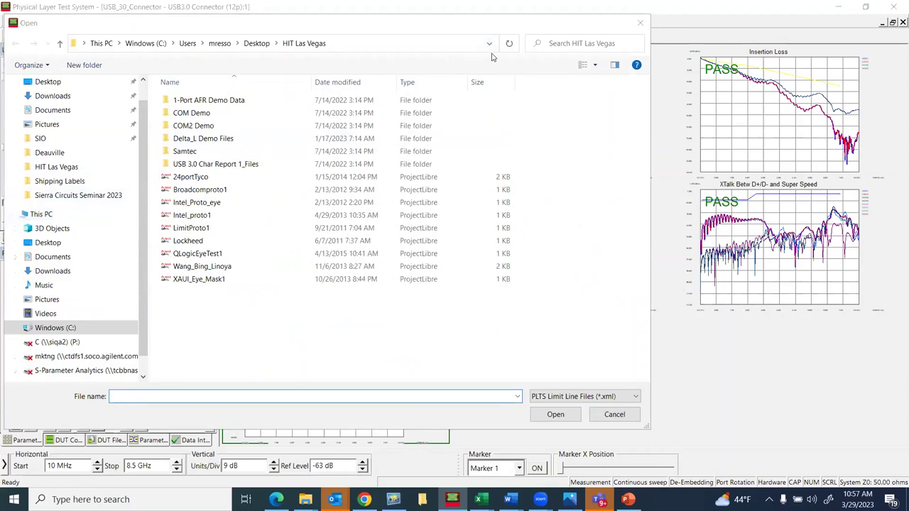
{"action": "left_click", "coordinate": [629, 397]}
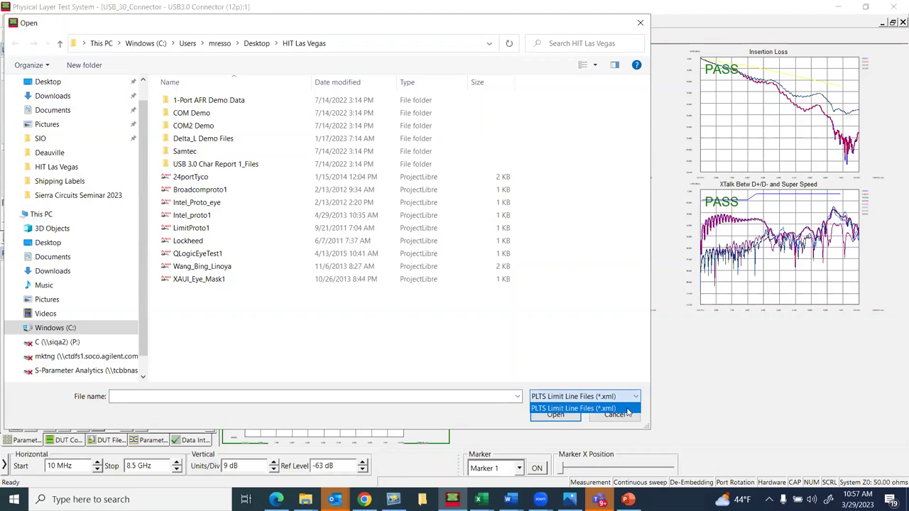
{"action": "left_click", "coordinate": [629, 408]}
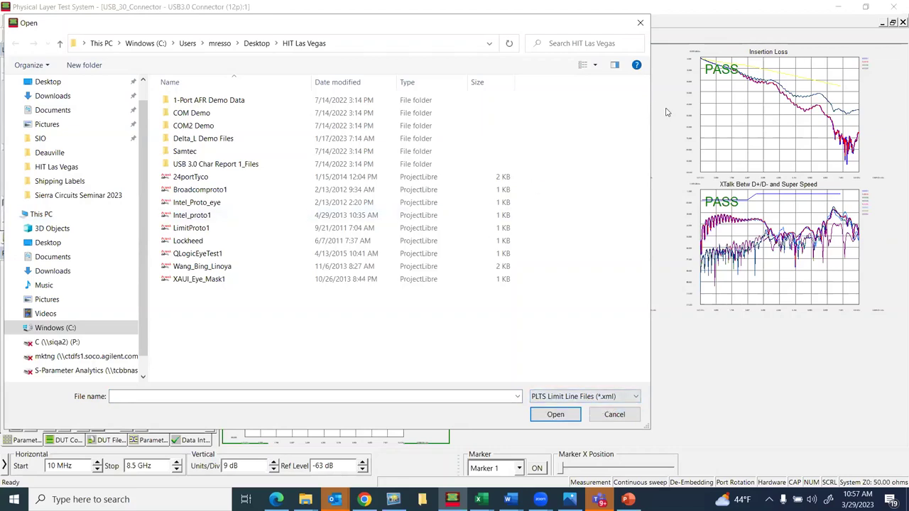
{"action": "left_click", "coordinate": [886, 104]}
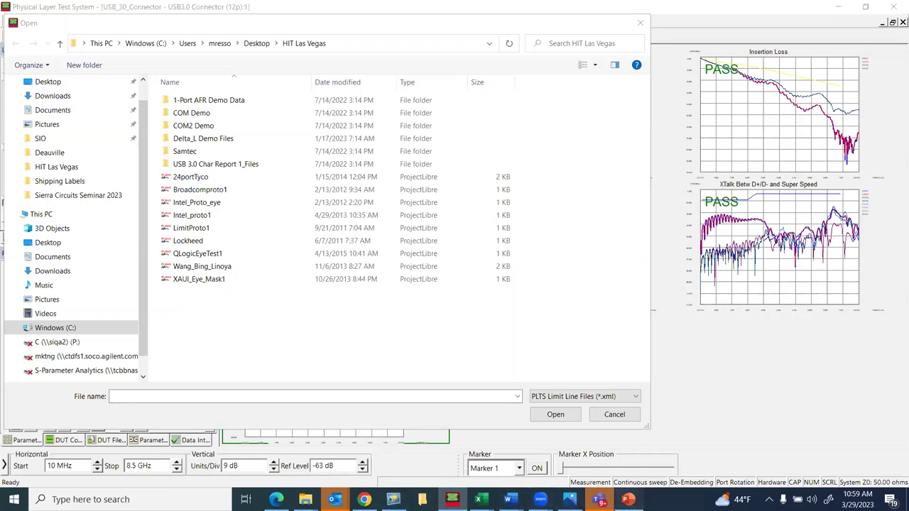
- Switch from the PLTS Open dialog to PowerPoint's Technical Resources slide 37 with Alt+Tab
{"action": "key", "text": "alt+Tab"}
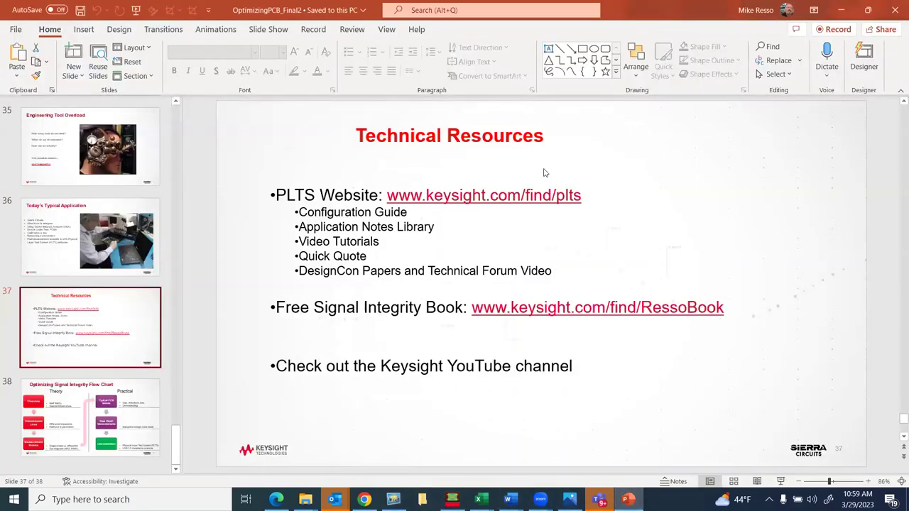